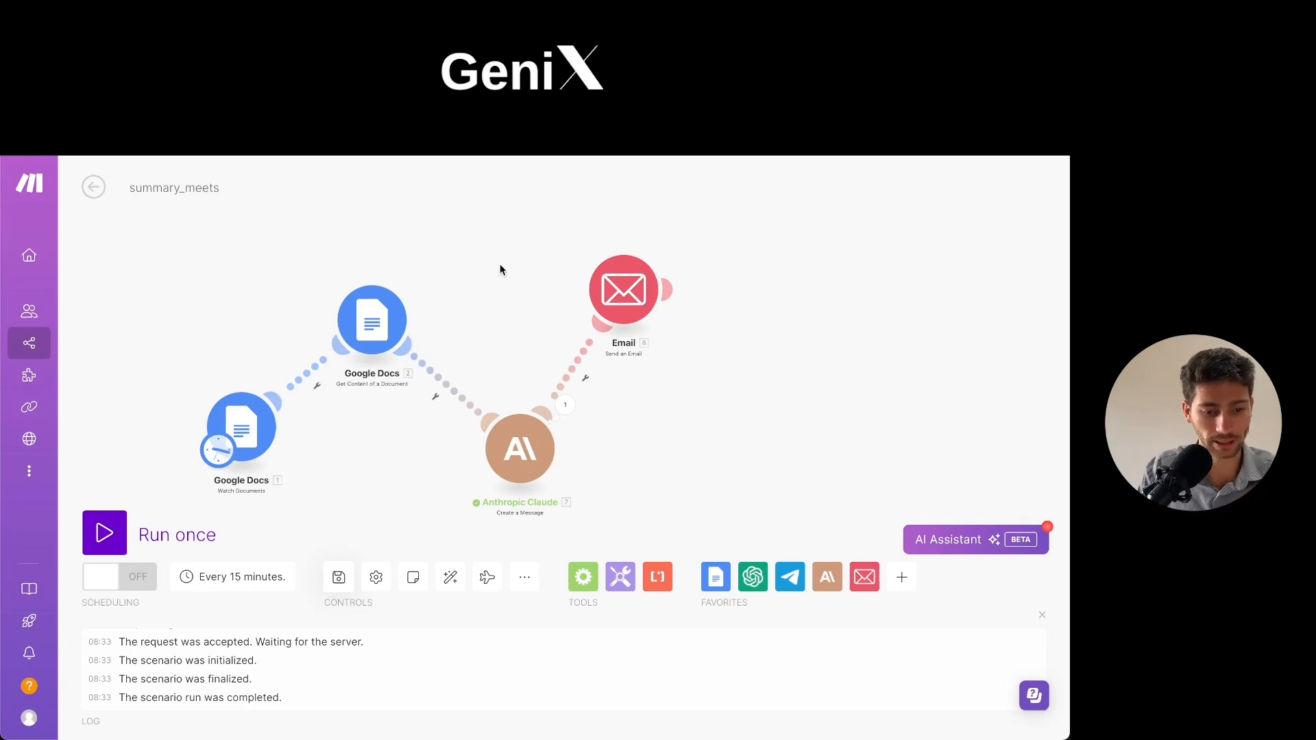
- Switch to Noty.ai, review the Google Meet integration in the workspace settings, and return to the meetings overview
left_click(781, 103)
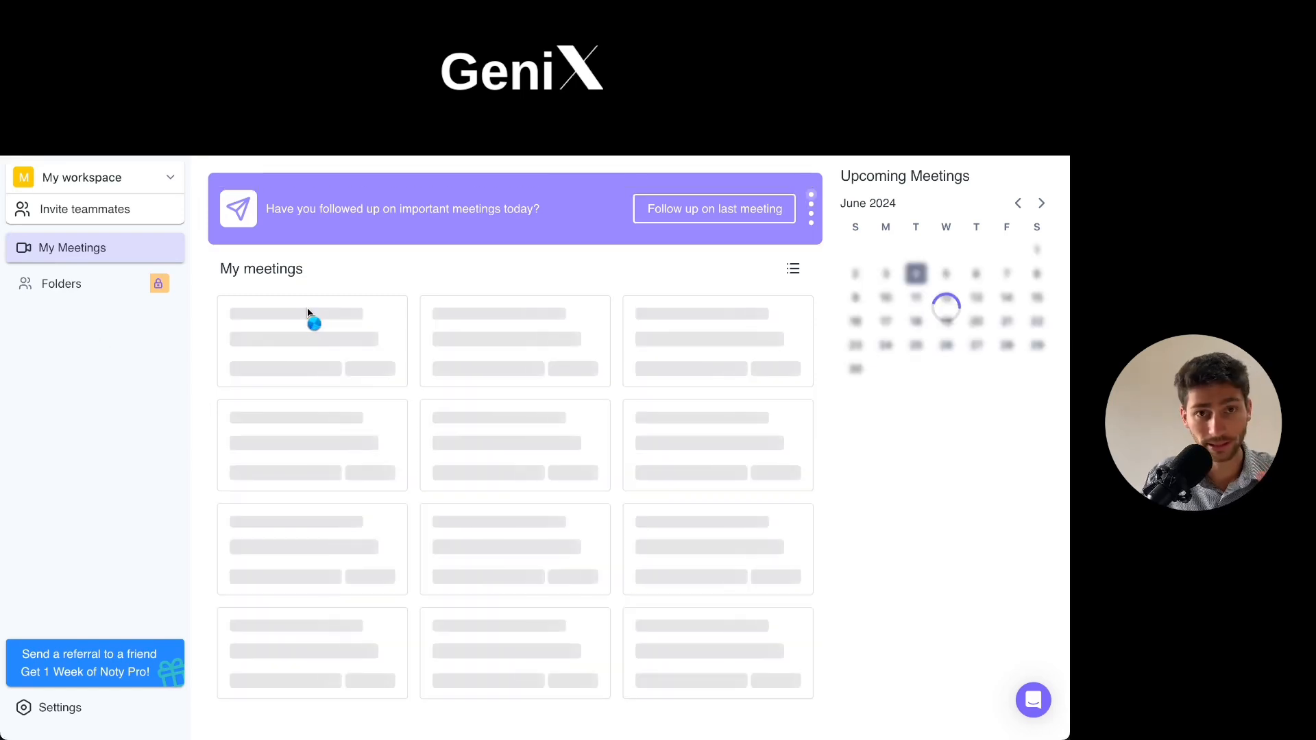
left_click(60, 708)
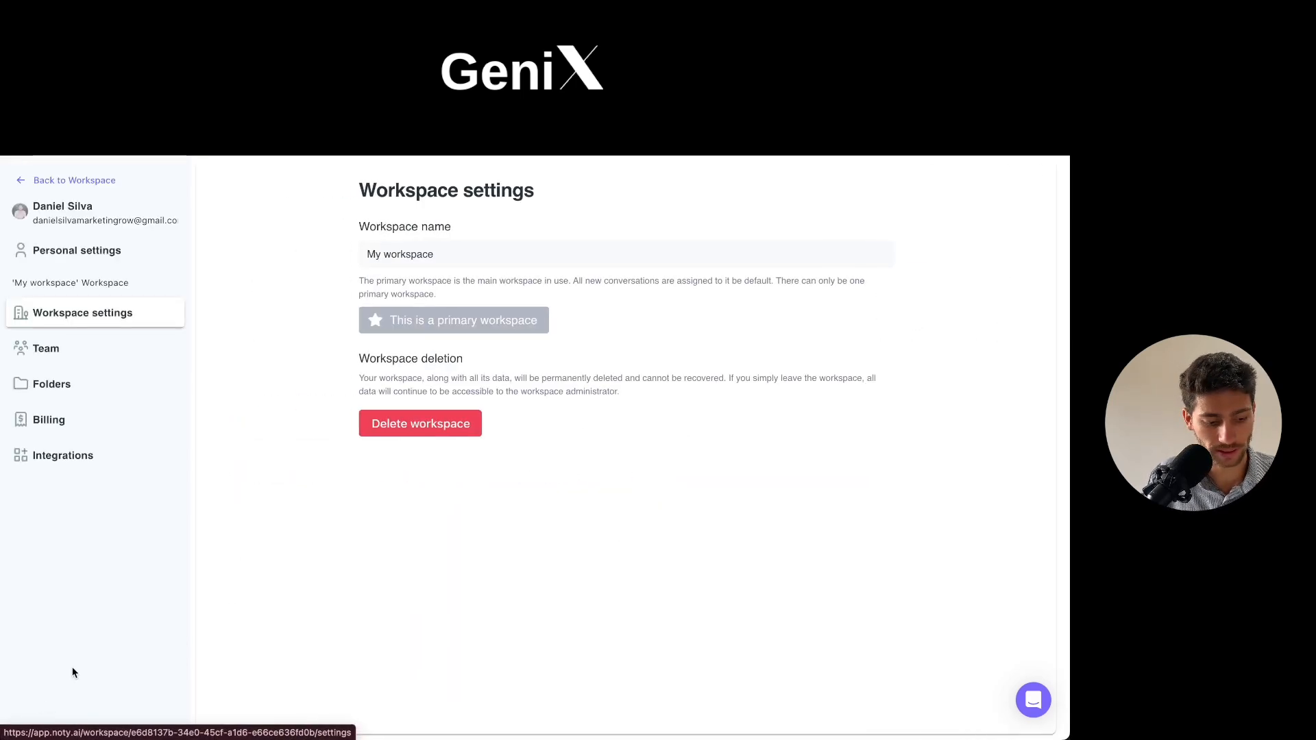
left_click(58, 455)
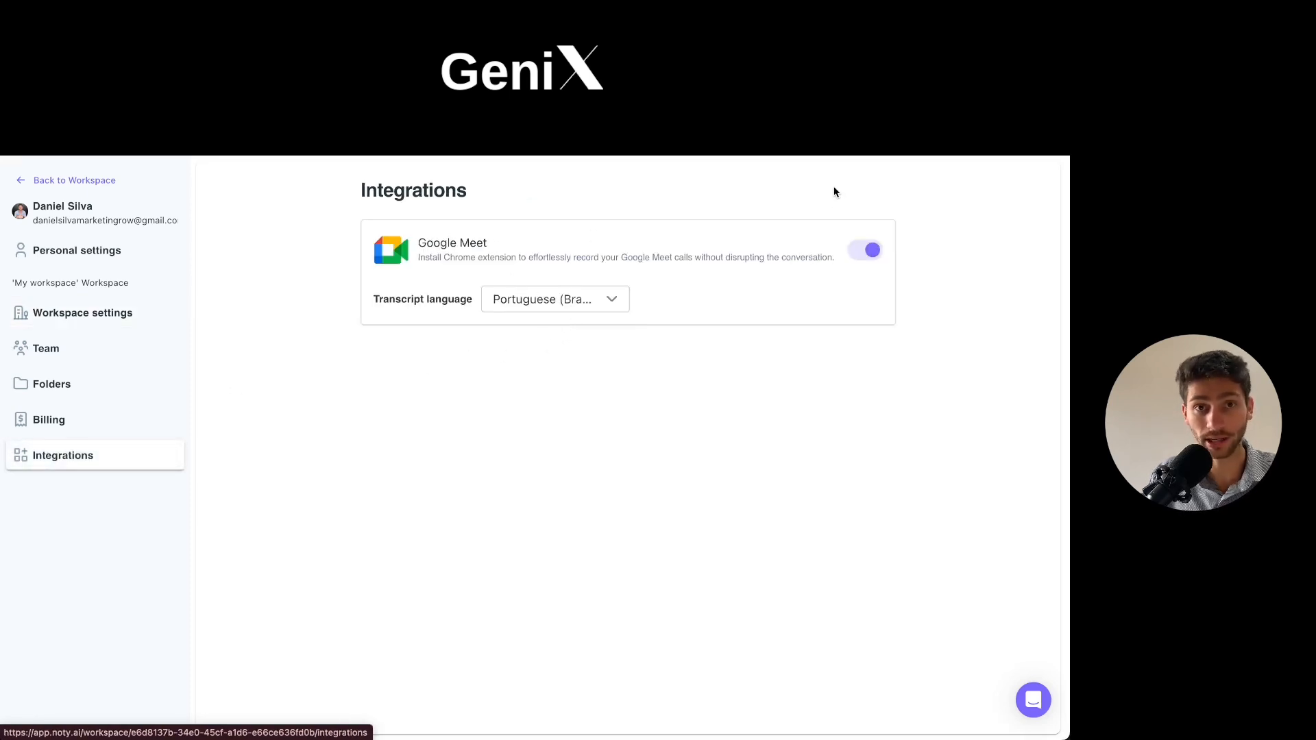
left_click(70, 190)
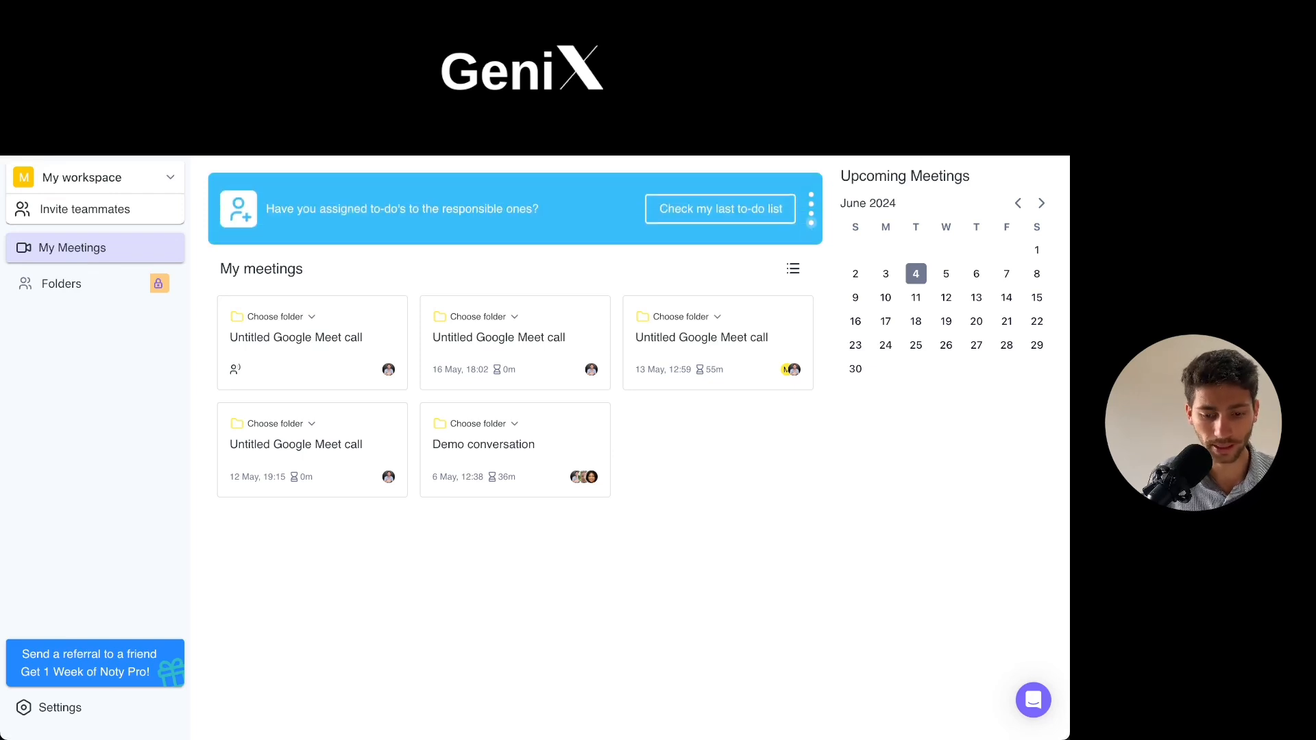
- Switch to Google Meet, start an instant meeting so the speech gets transcribed, dismiss the meeting link notice, and leave the call
key("ctrl+Tab")
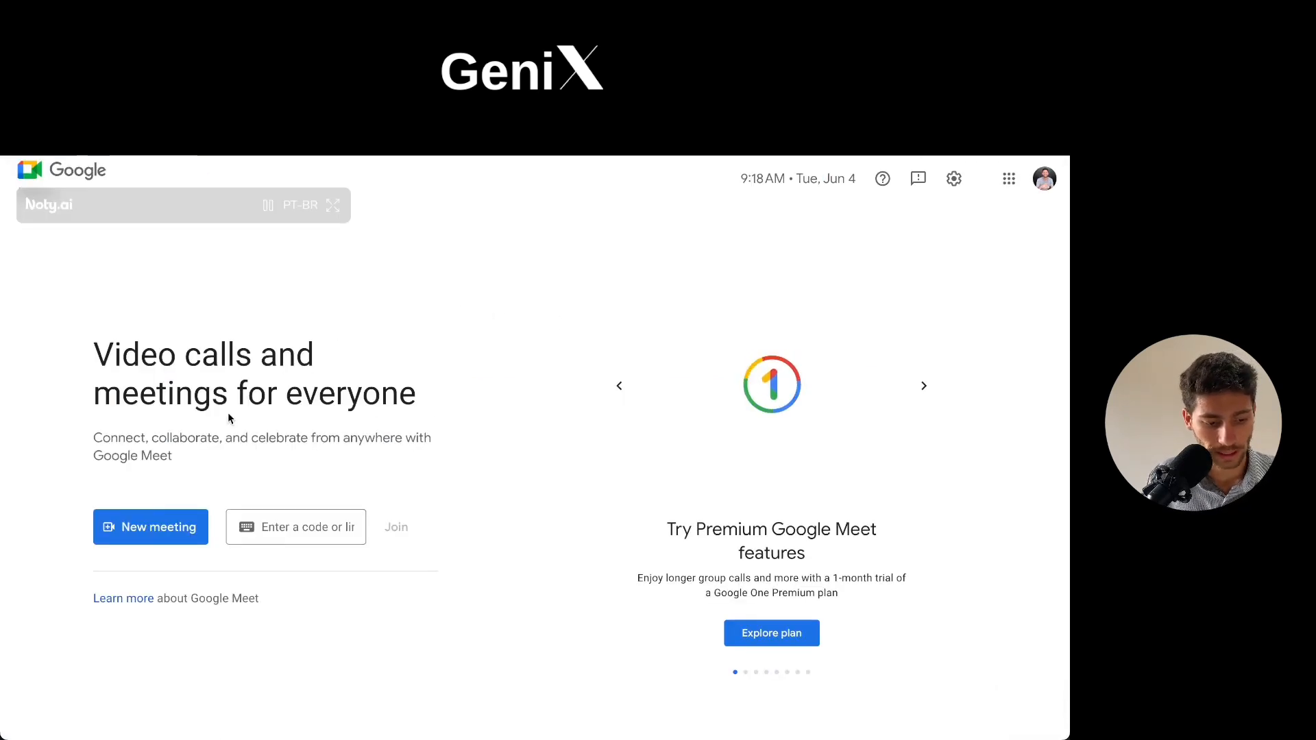
left_click(158, 547)
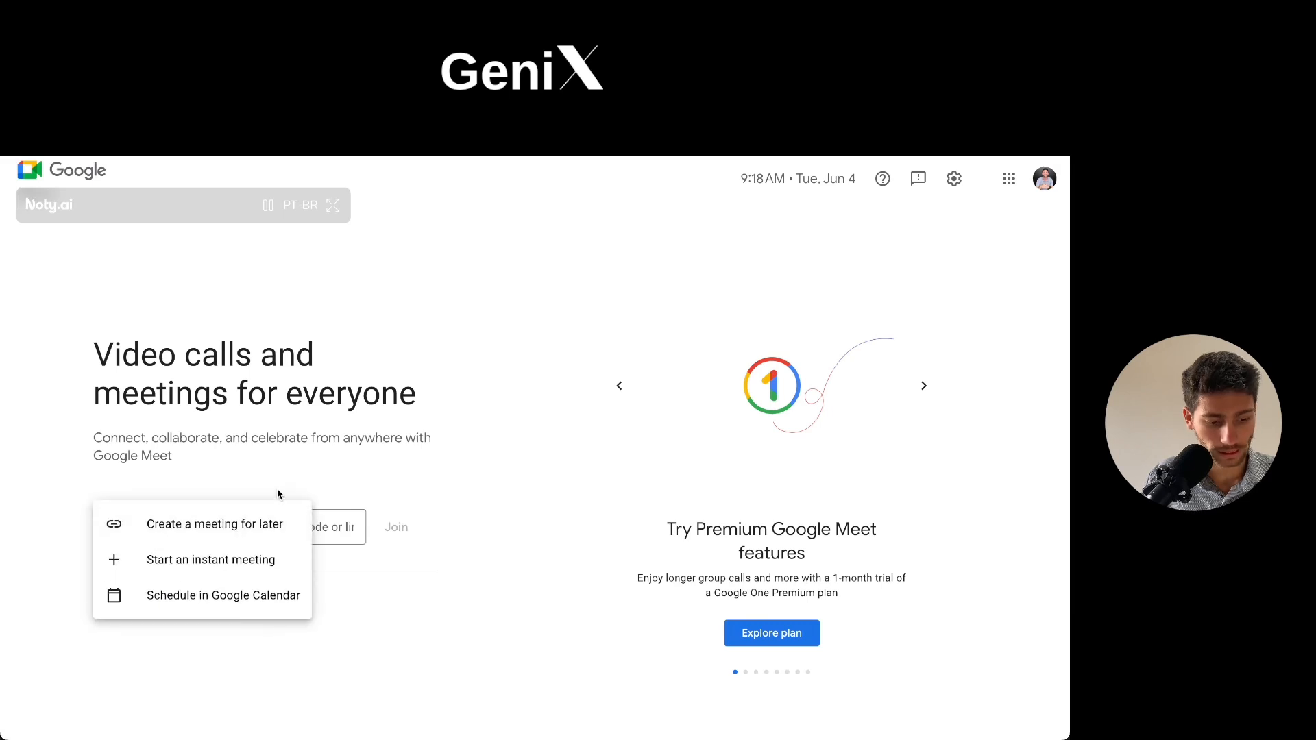
left_click(198, 557)
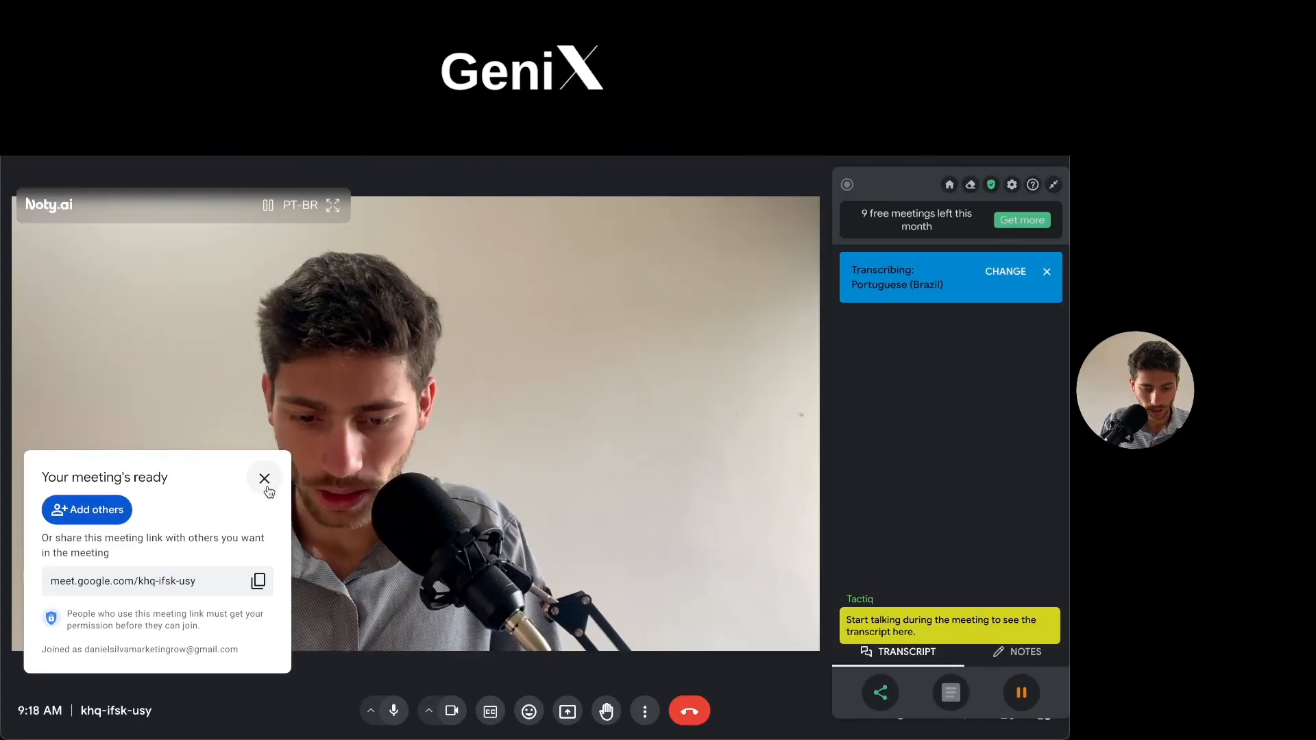
left_click(264, 480)
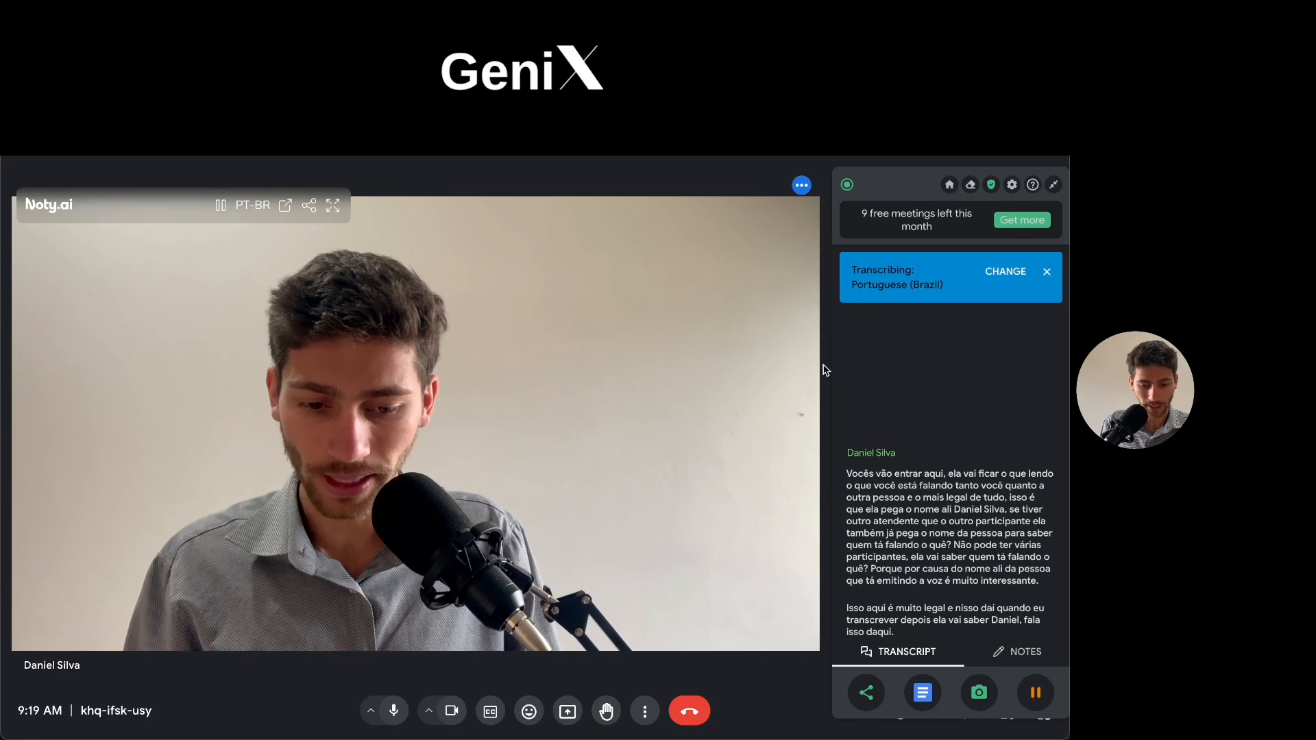
left_click(690, 712)
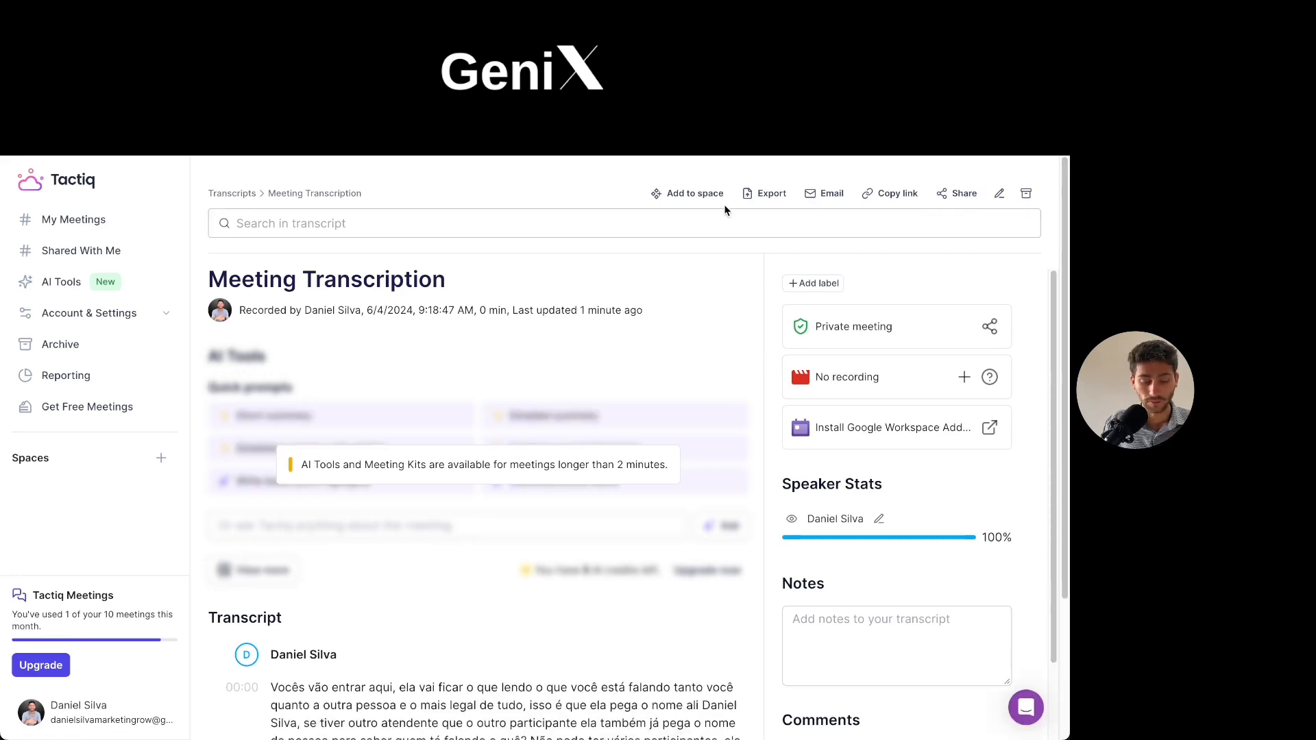
- Share the Tactiq meeting transcription as a Google Drive document and look at the new-item options in Drive's meets-records folder
left_click(945, 200)
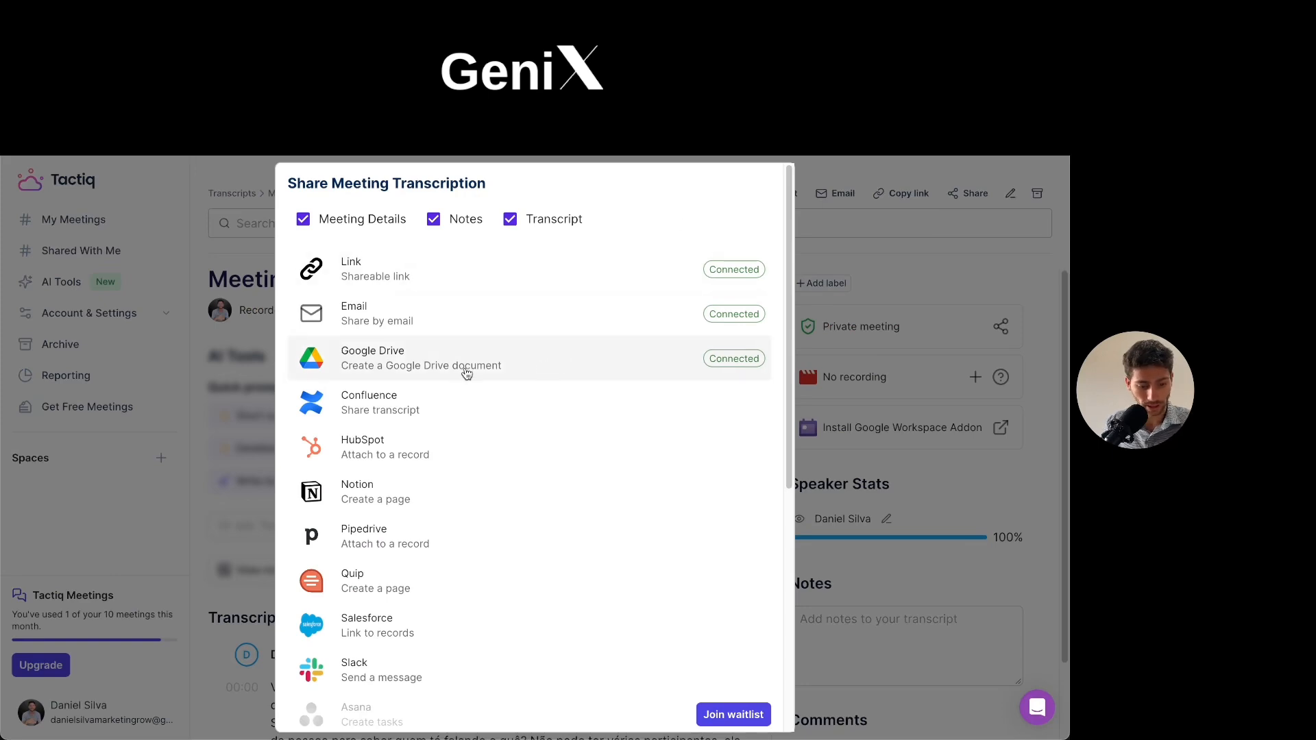
left_click(426, 362)
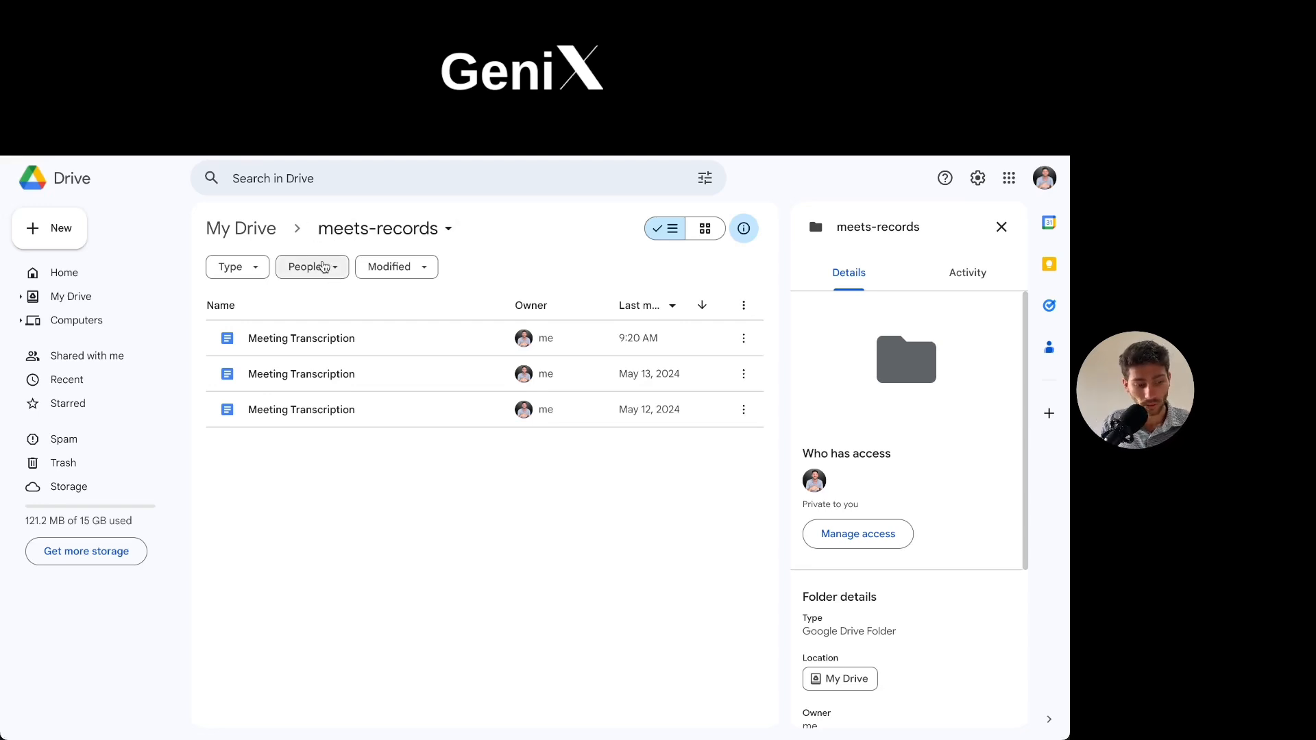
left_click(49, 238)
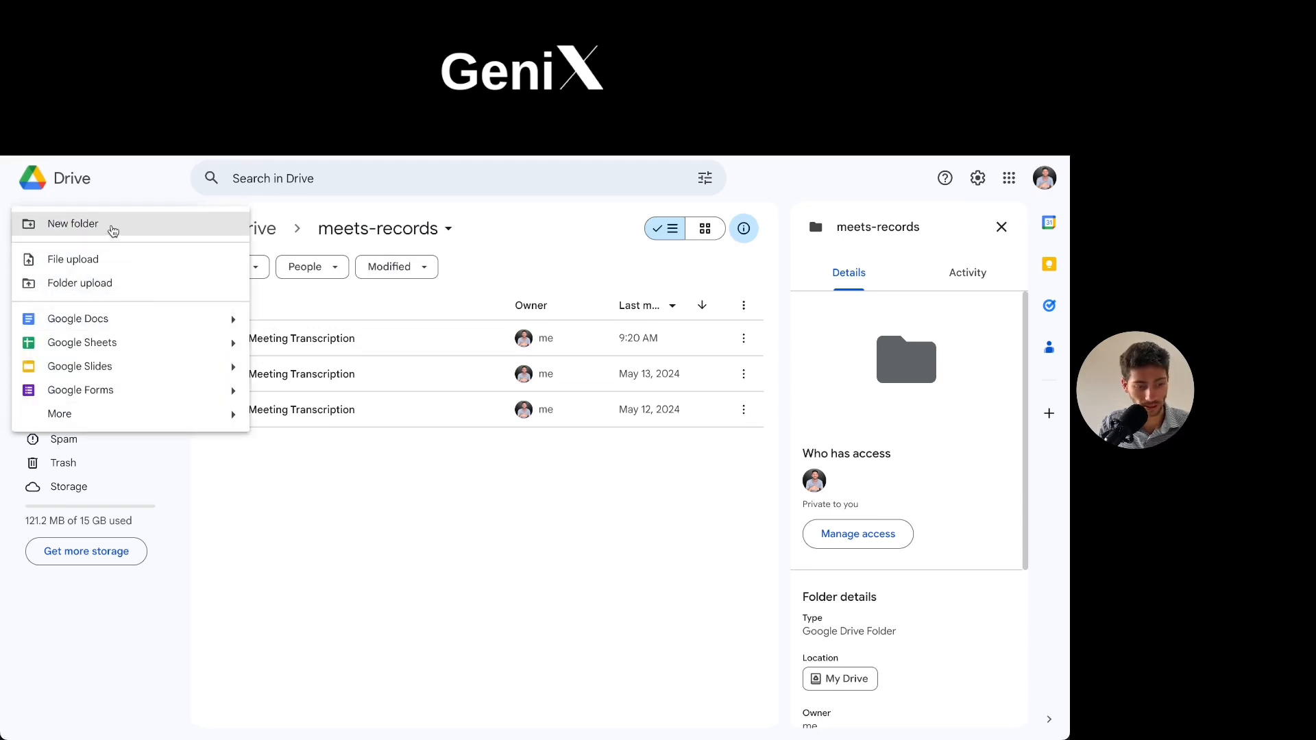
left_click(365, 519)
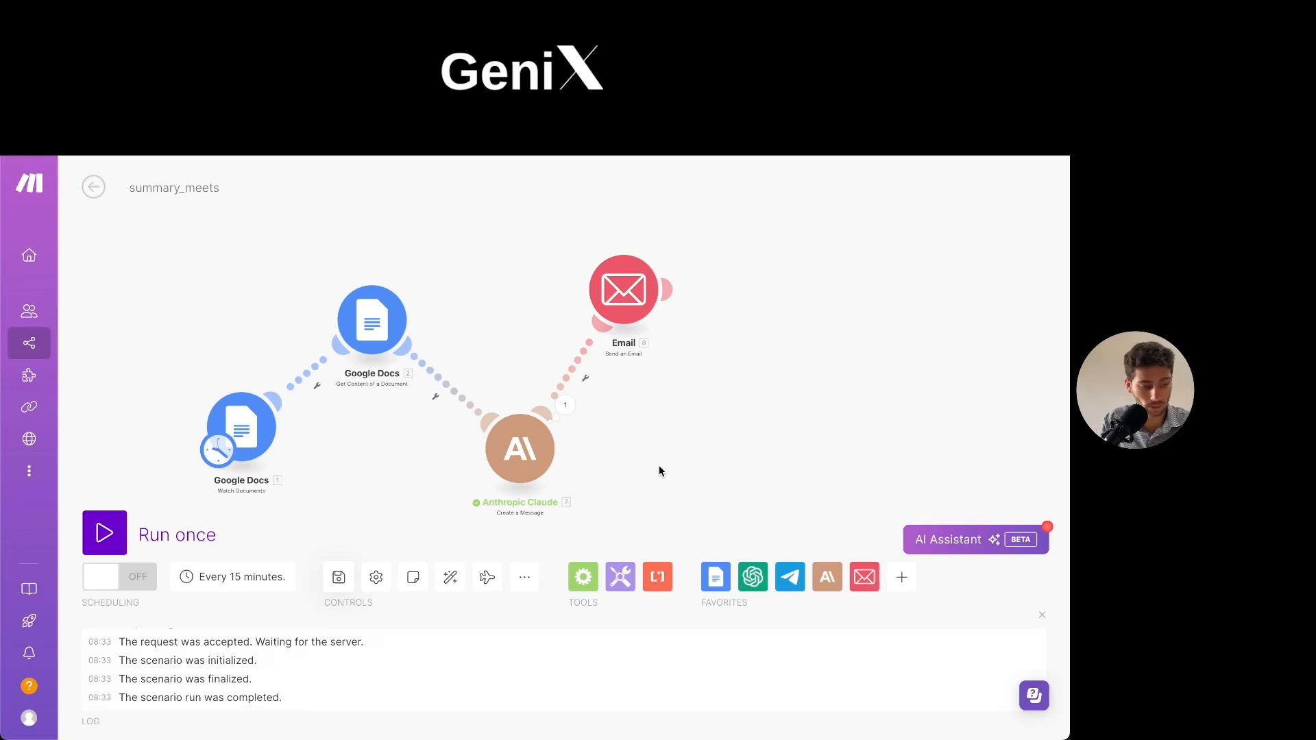
mouse_move(24, 349)
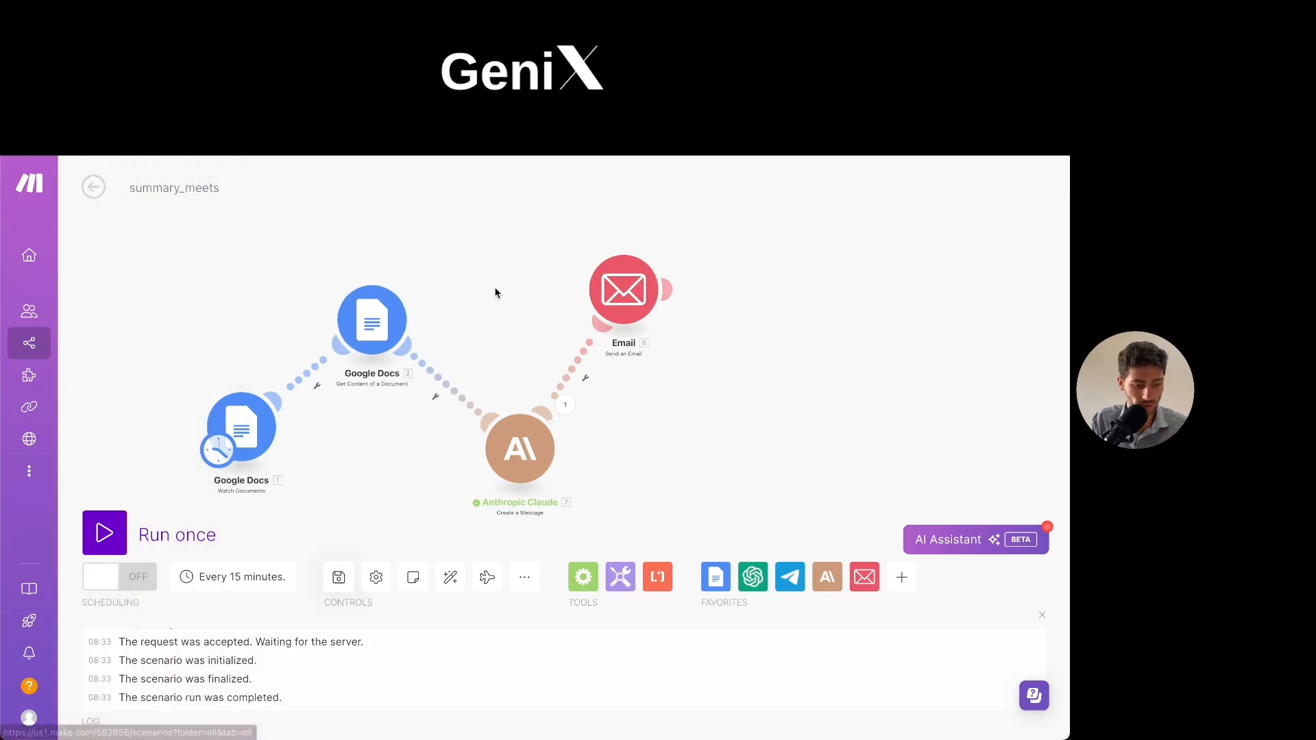
scroll(254, 485, "up", 1)
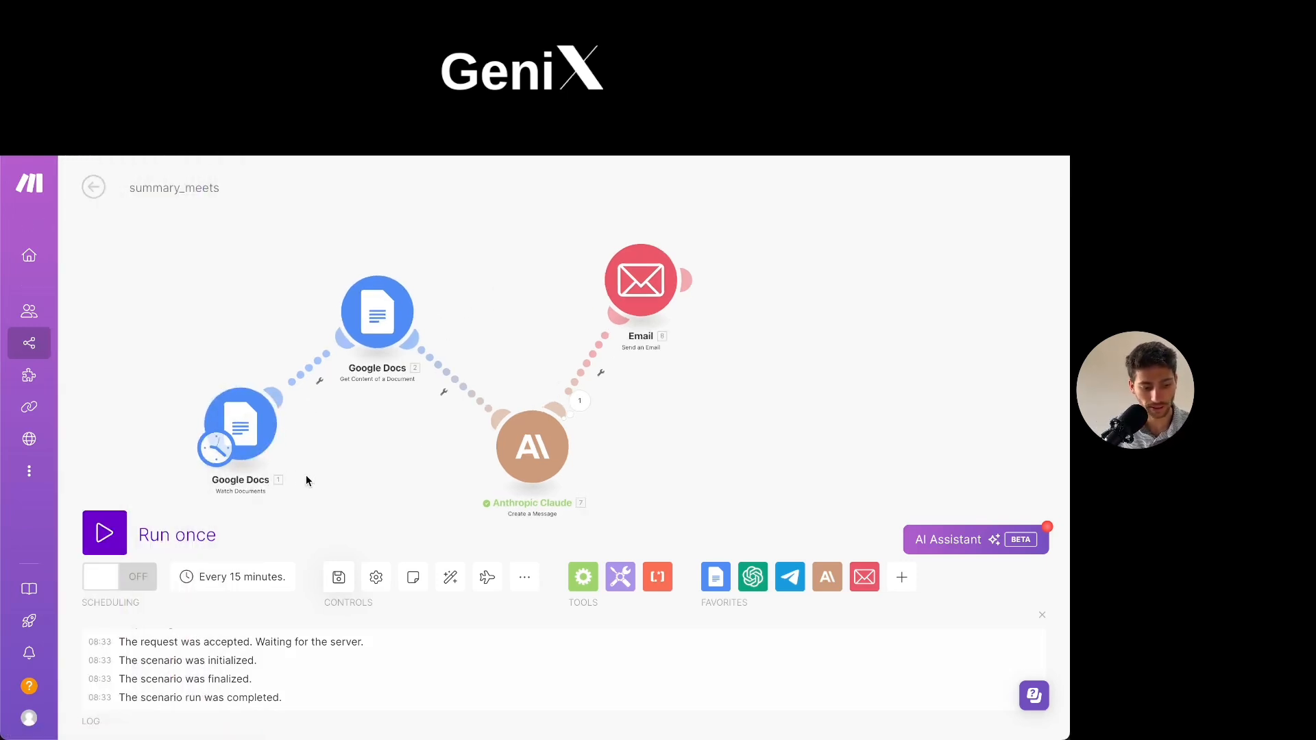
double_click(348, 457)
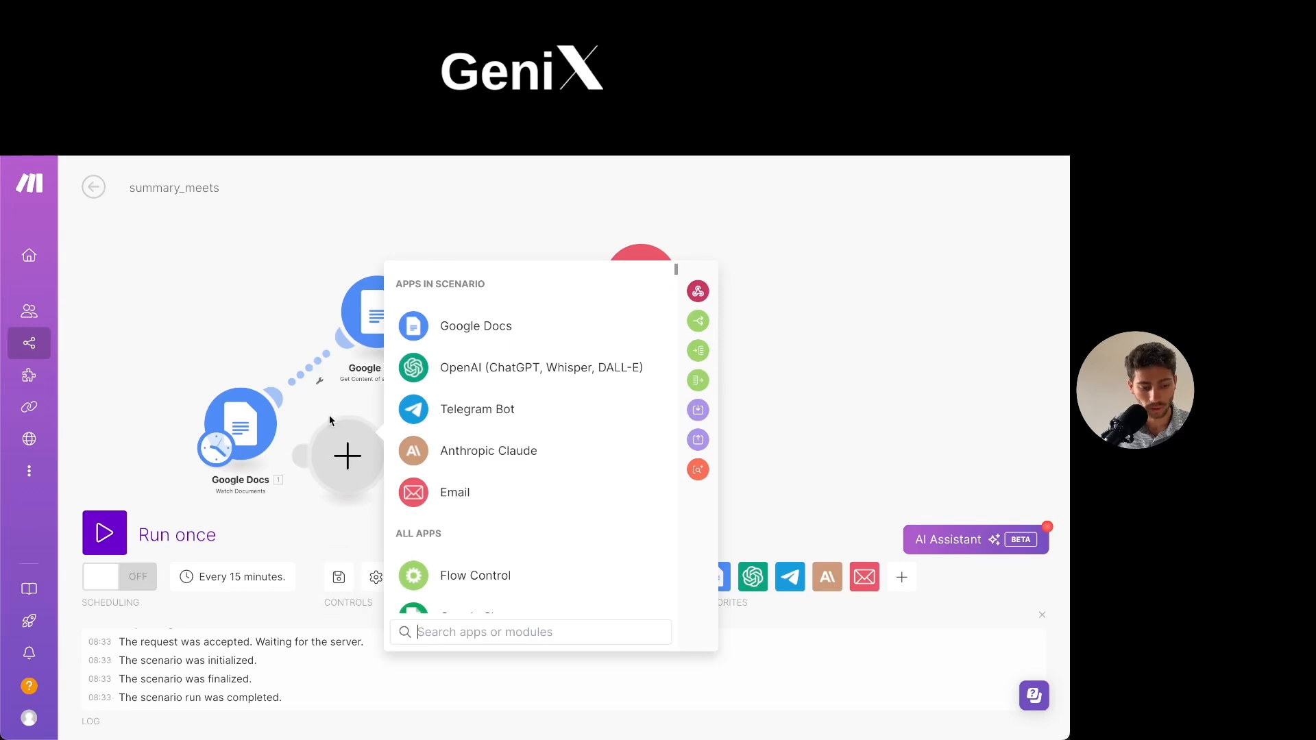
left_click(349, 528)
right_click(427, 484)
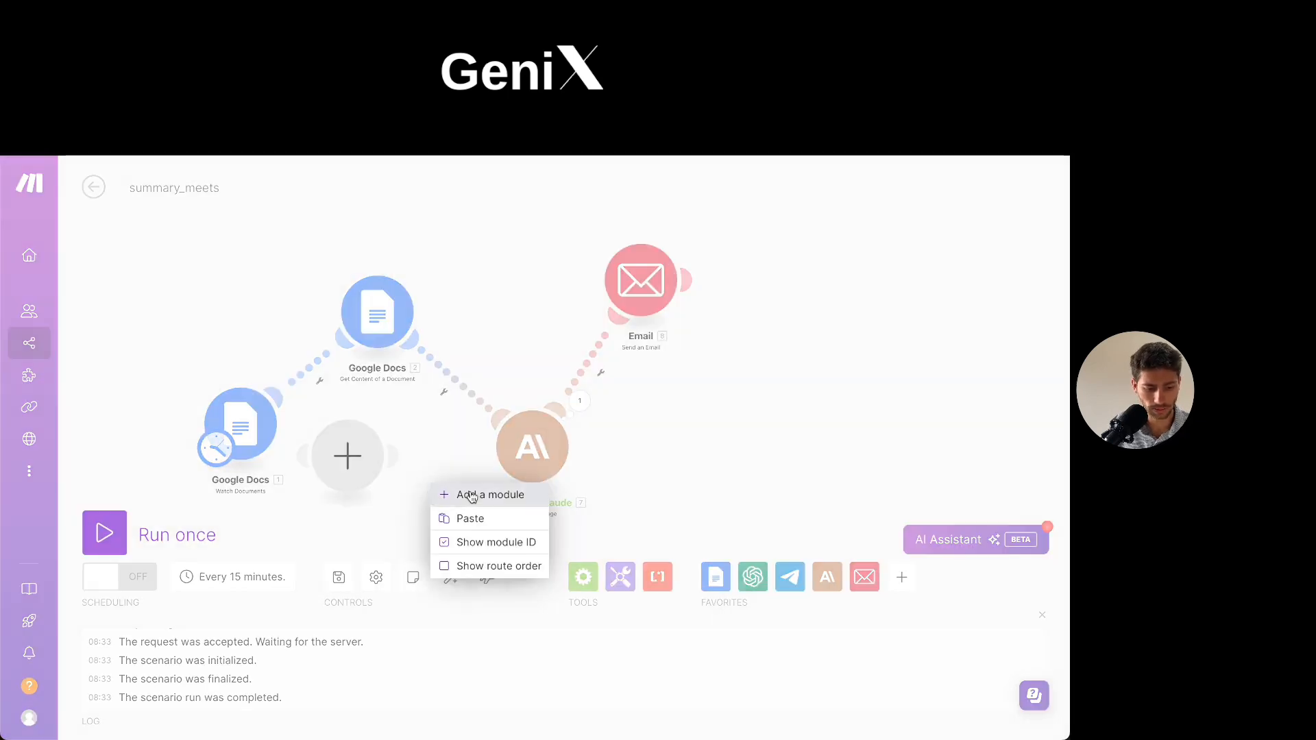
left_click(473, 494)
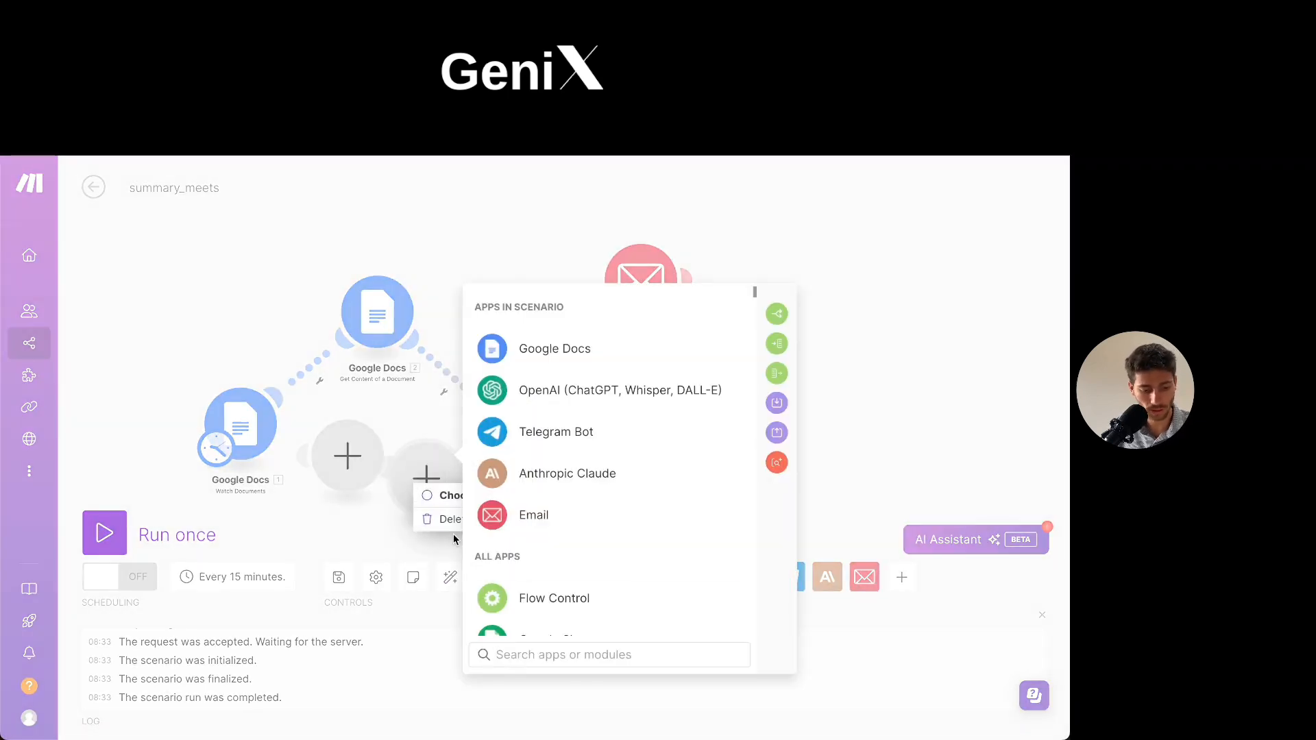
left_click(439, 519)
right_click(346, 465)
left_click(404, 506)
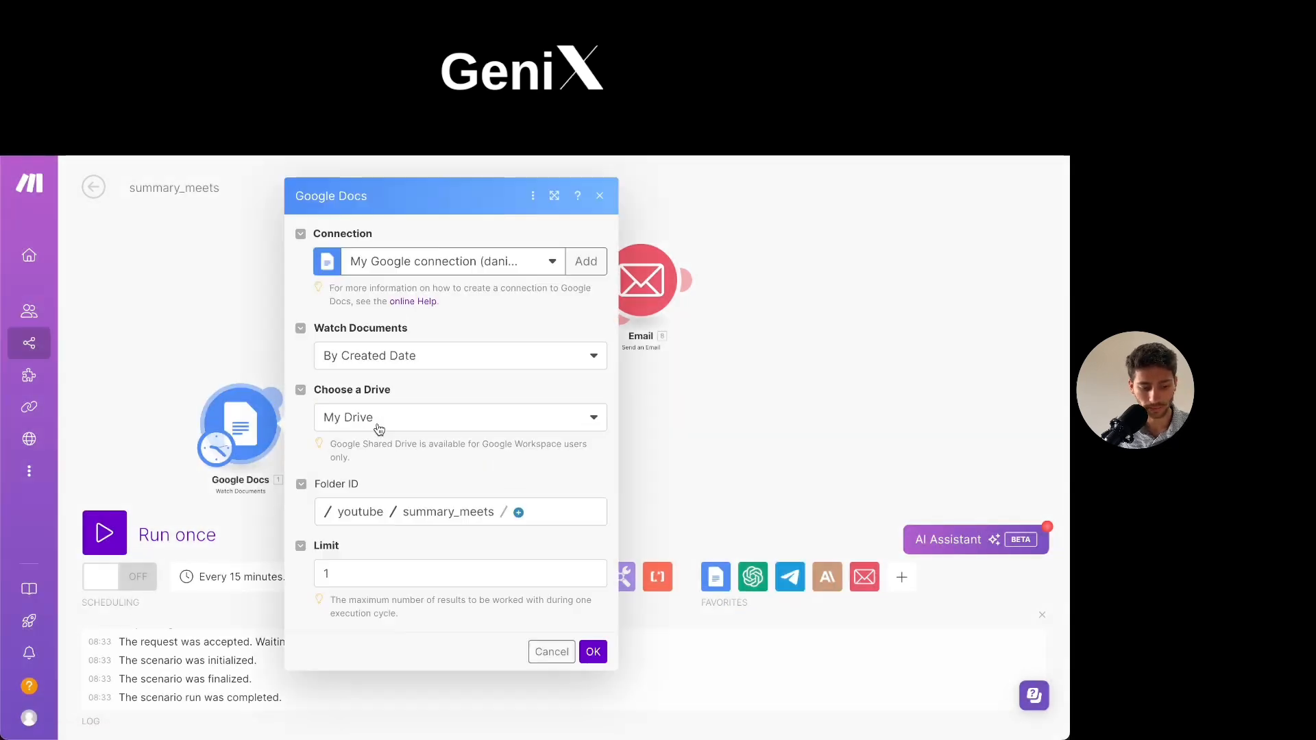
- Review the Watch Documents module's Google connection setup and result limit, and confirm the module's settings
left_click(583, 269)
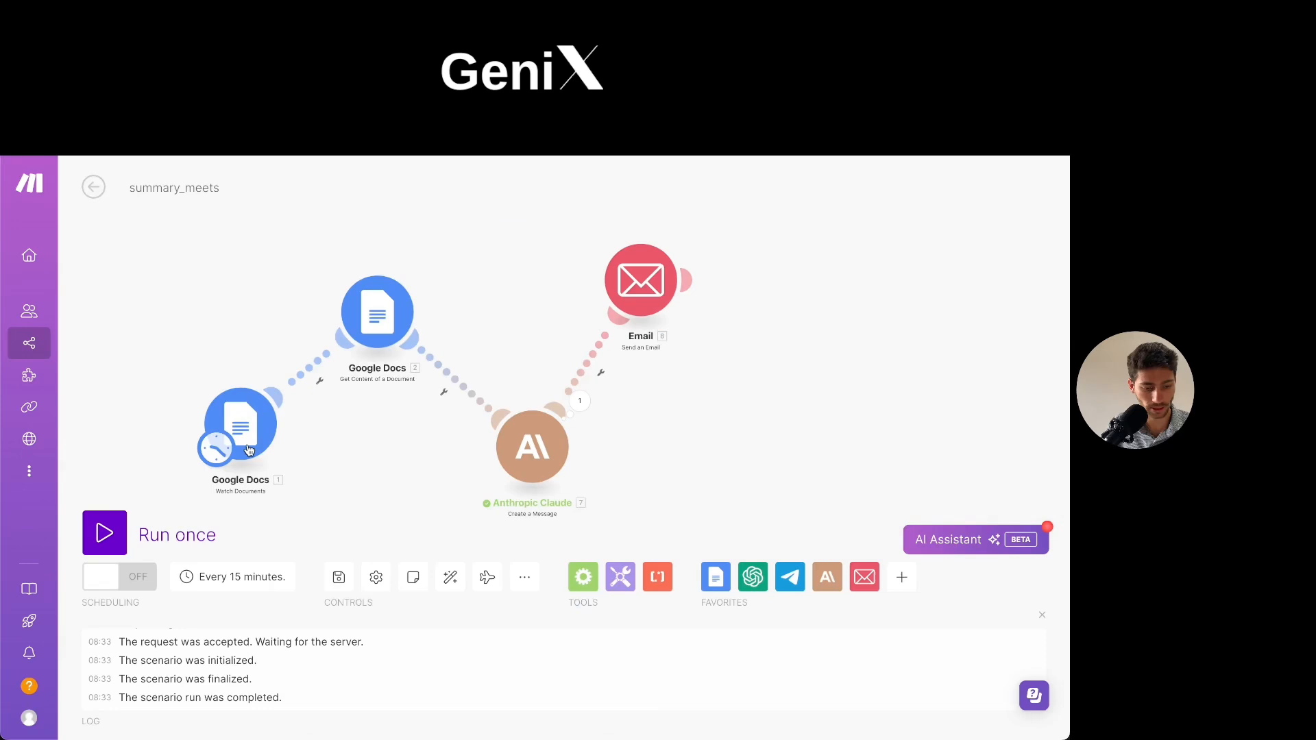
left_click(260, 413)
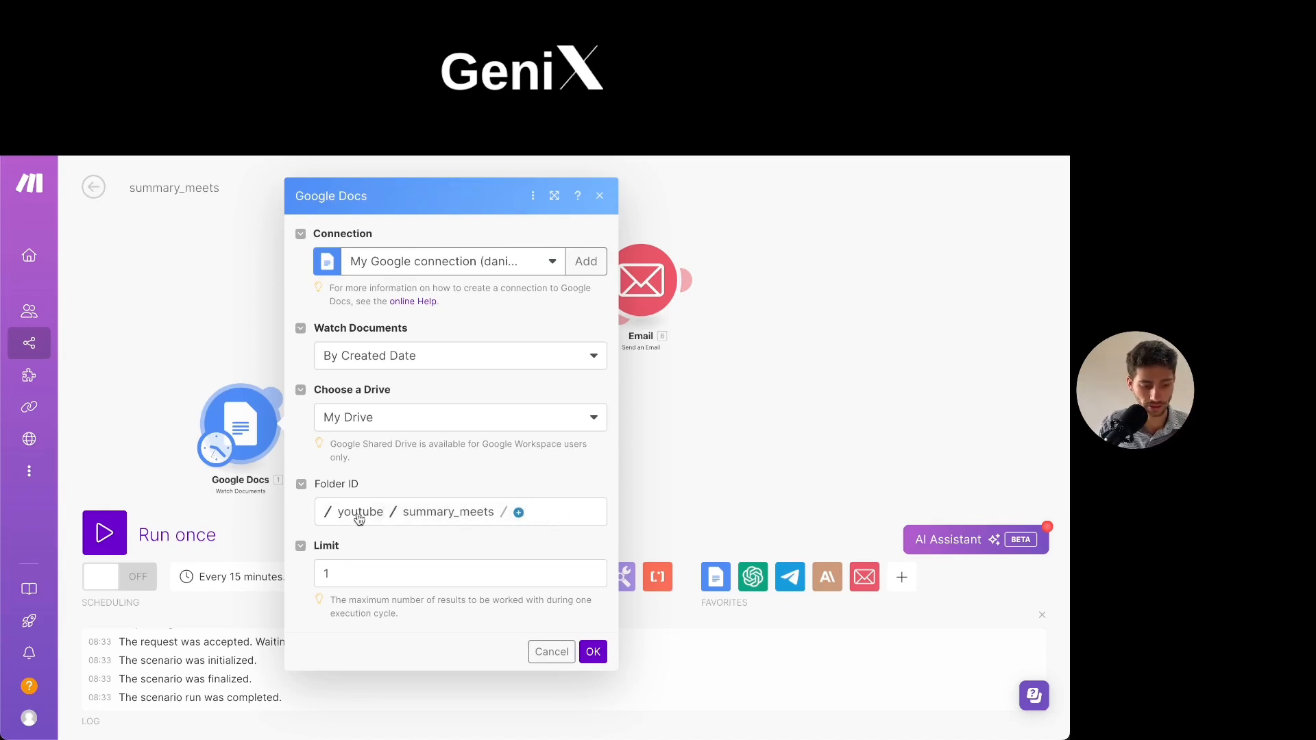
left_click(362, 575)
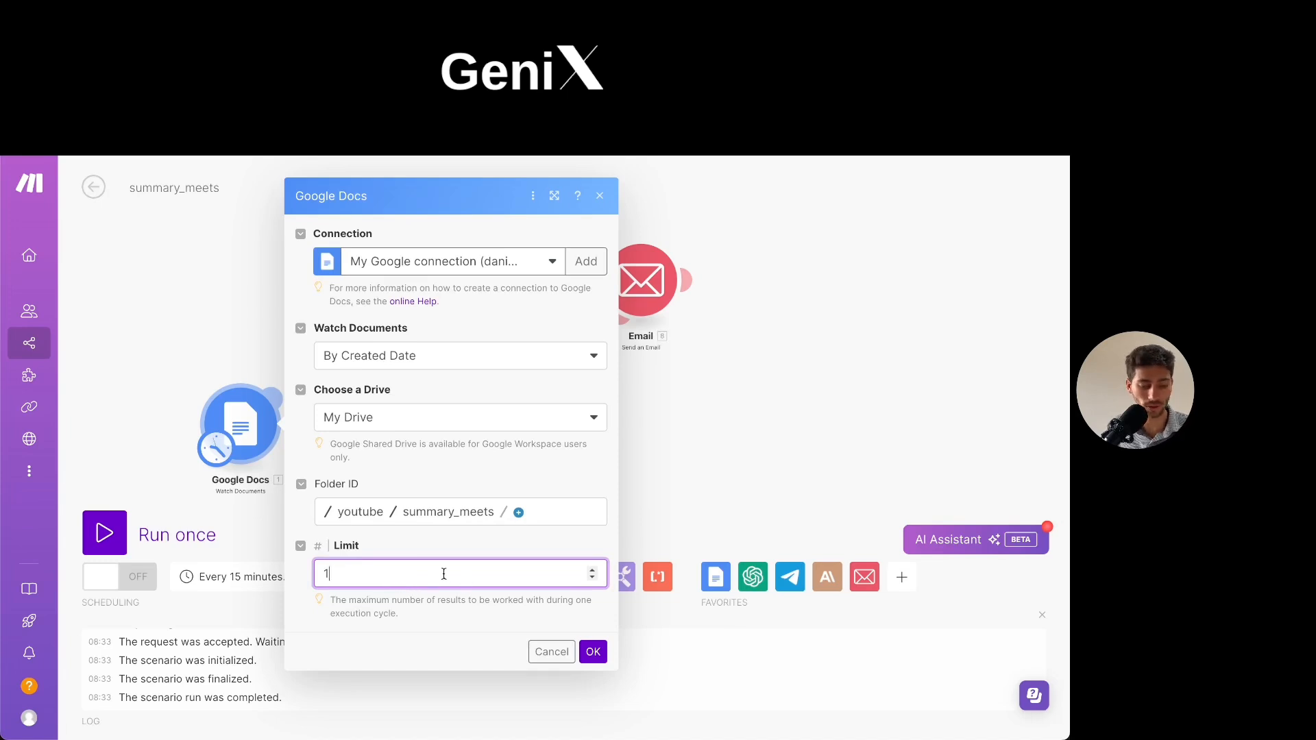
left_click(669, 468)
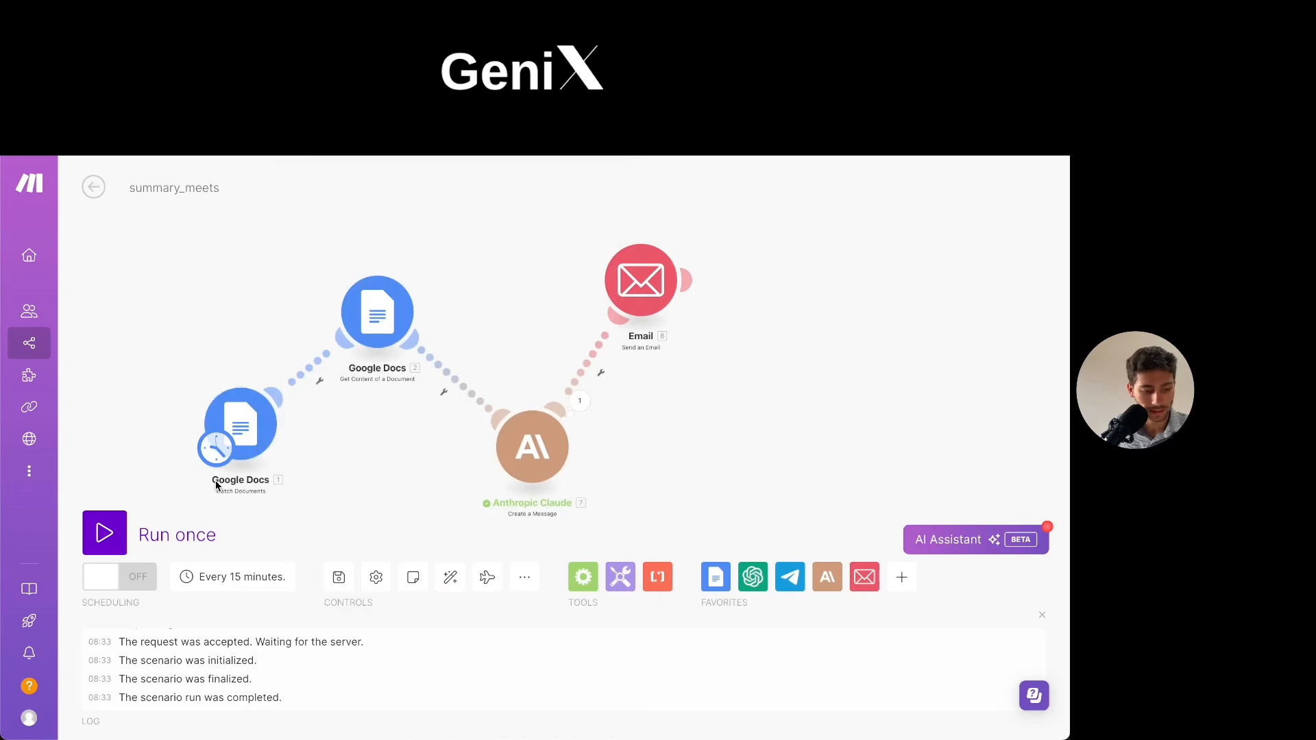
left_click(255, 446)
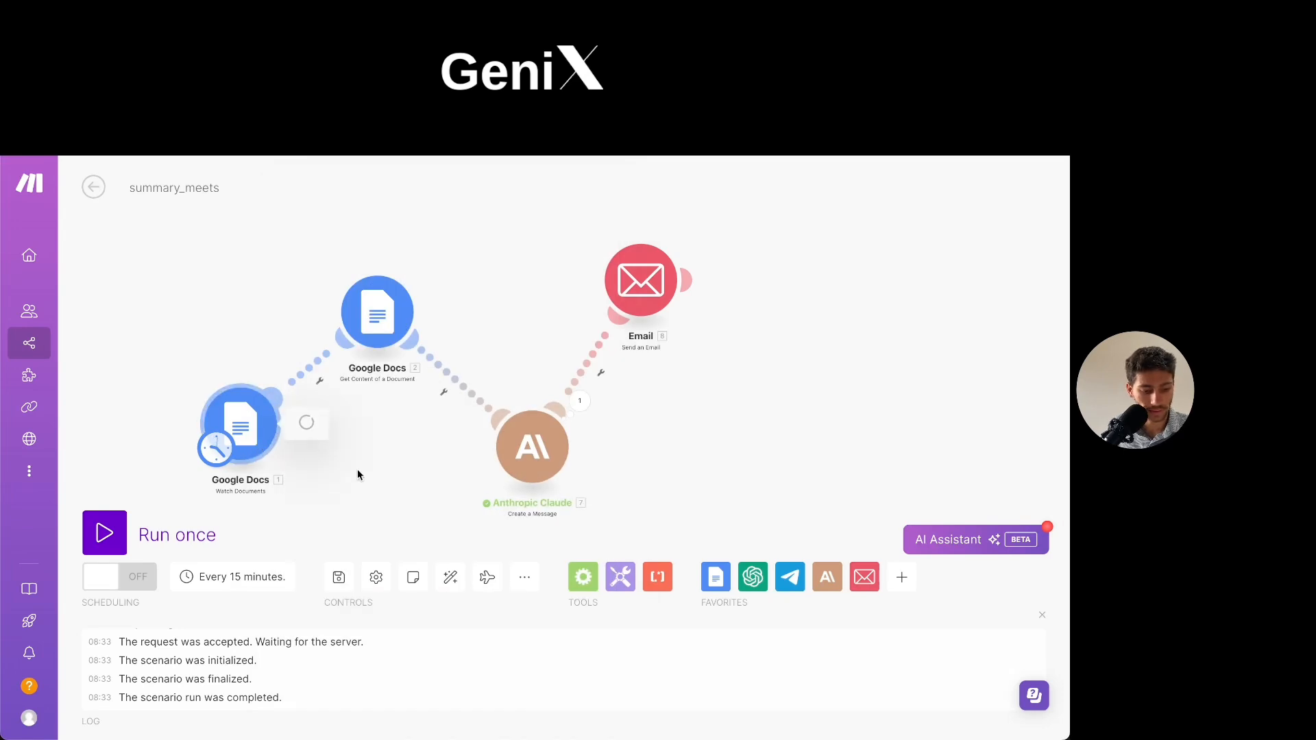
left_click(593, 651)
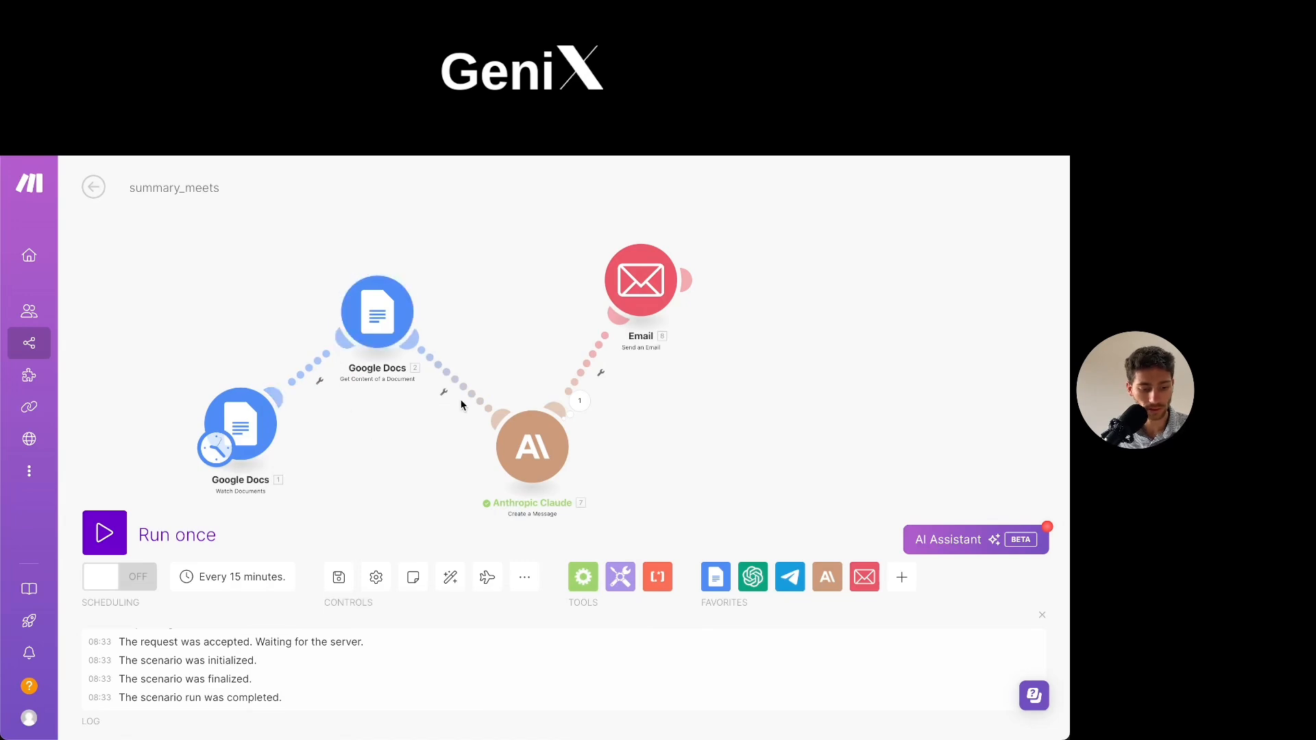
- Examine how the Get Content of a Document module maps the Document ID from the Watch Documents module, and close the settings
left_click(368, 323)
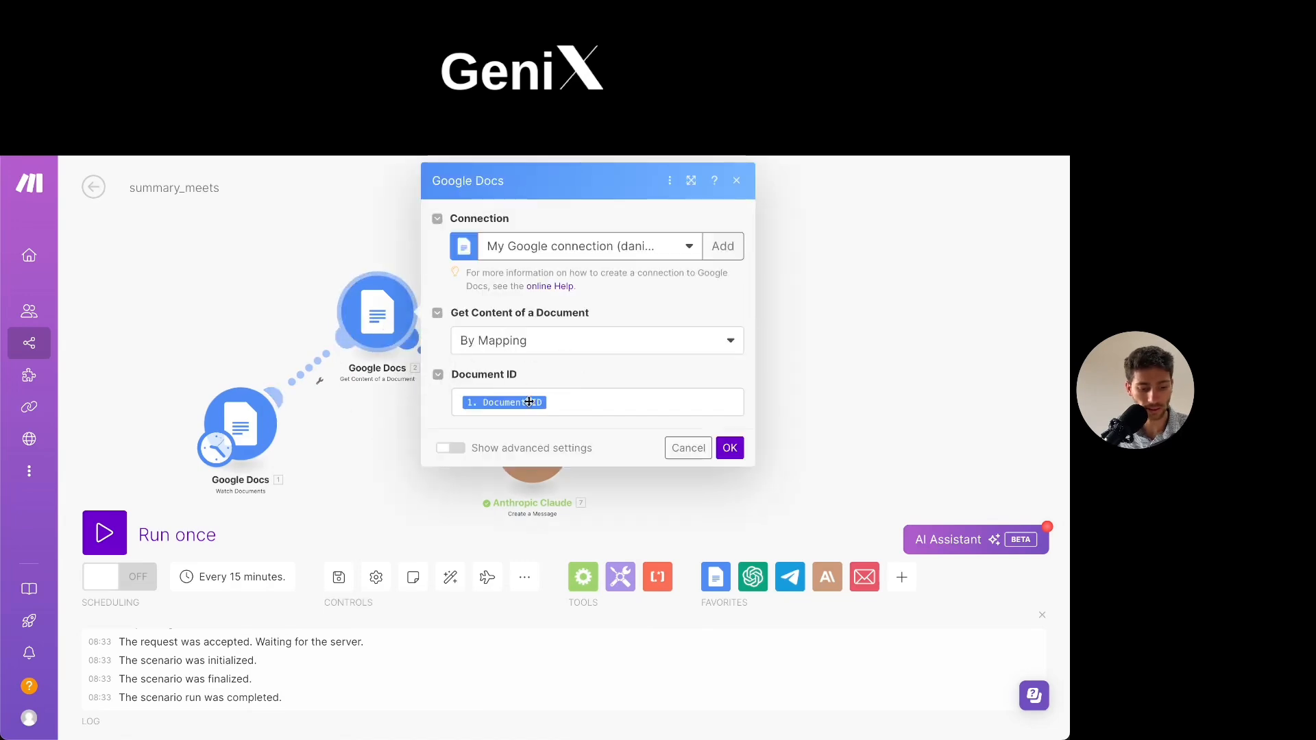
left_click(583, 402)
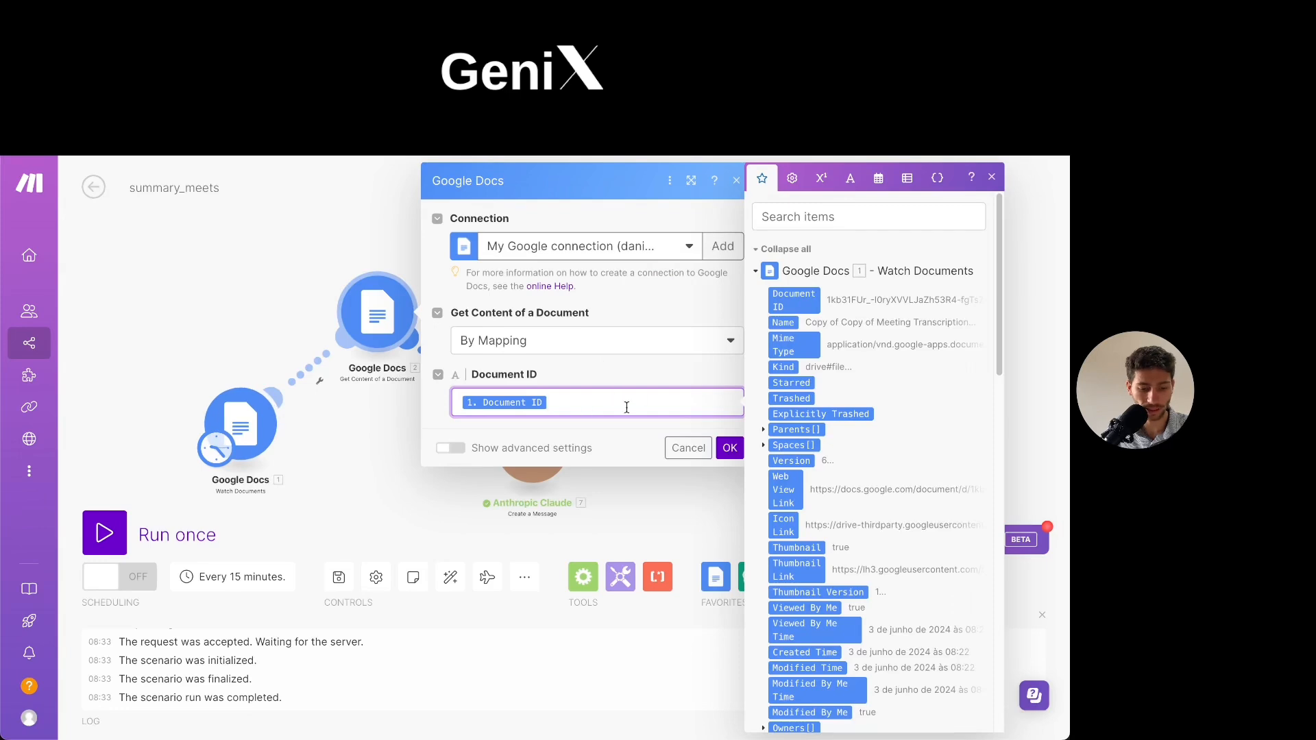
left_click(240, 424)
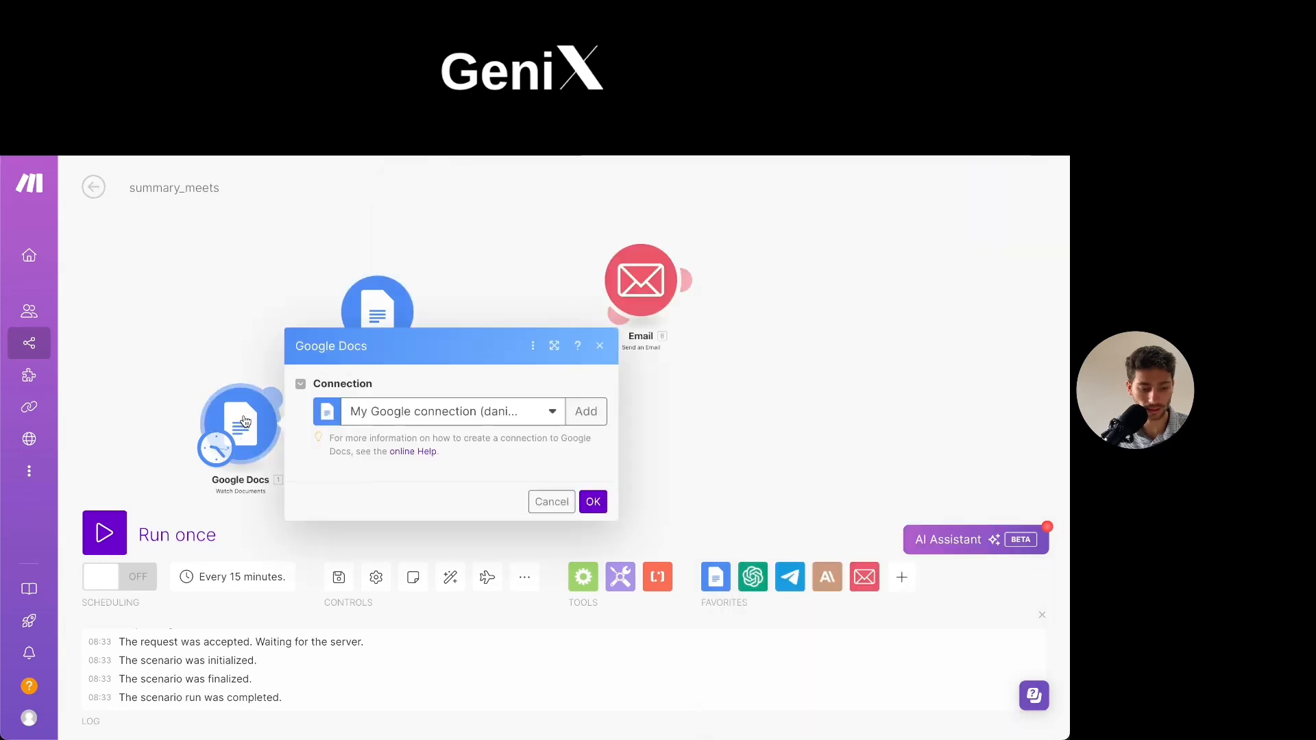
left_click(201, 324)
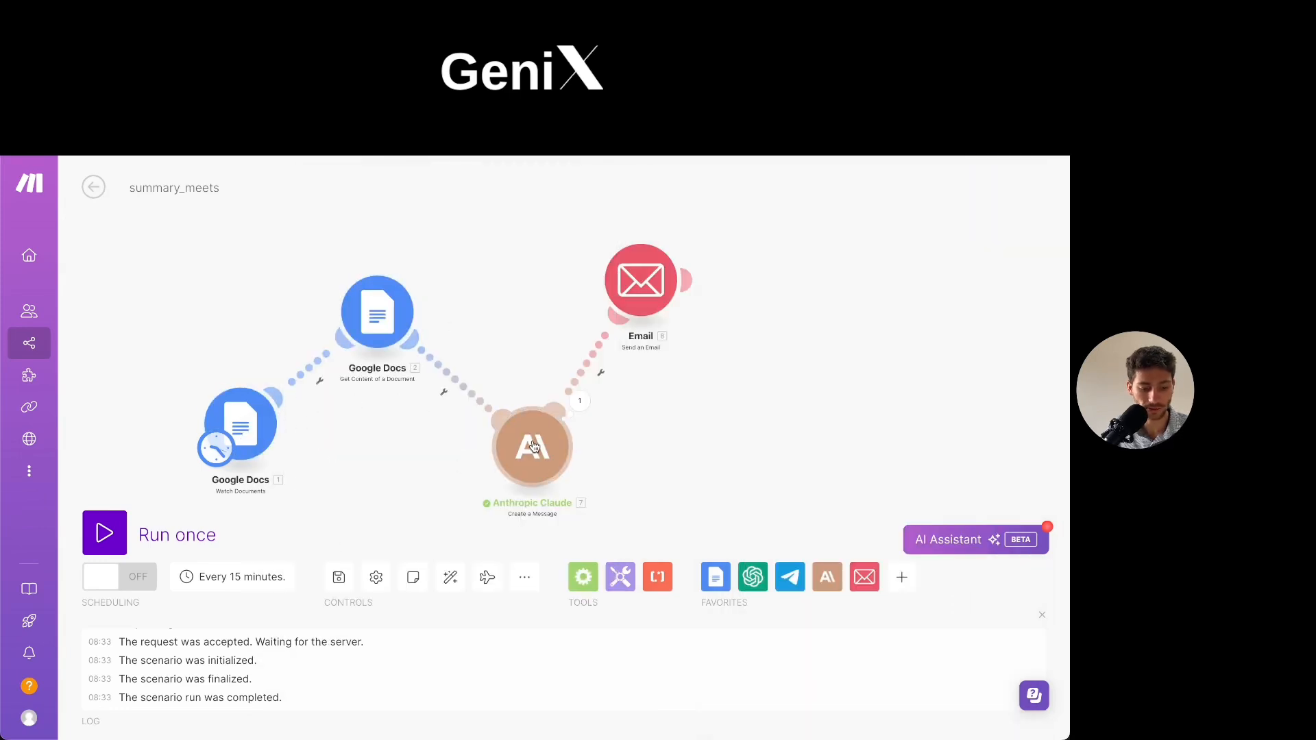
- Reposition the Anthropic Claude module slightly farther from the Email module on the scenario canvas
left_click_drag(508, 439, 527, 462)
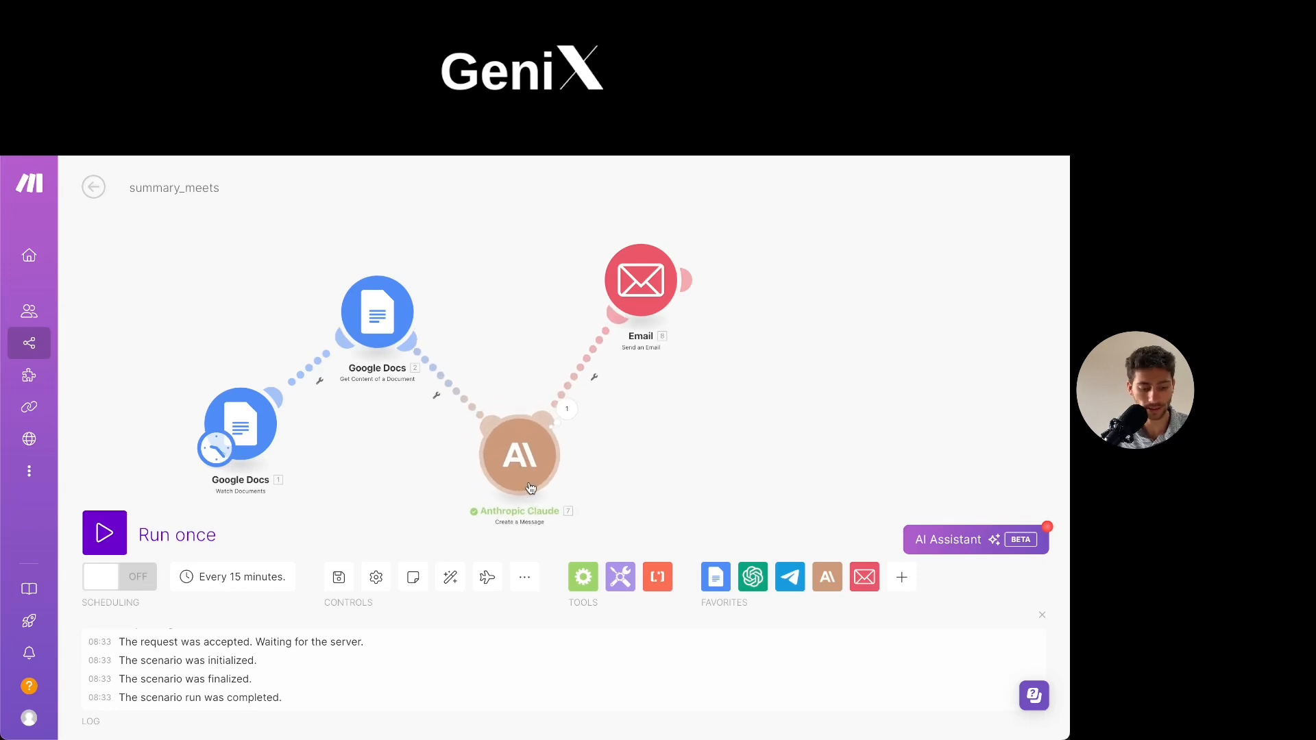
left_click_drag(600, 478, 661, 453)
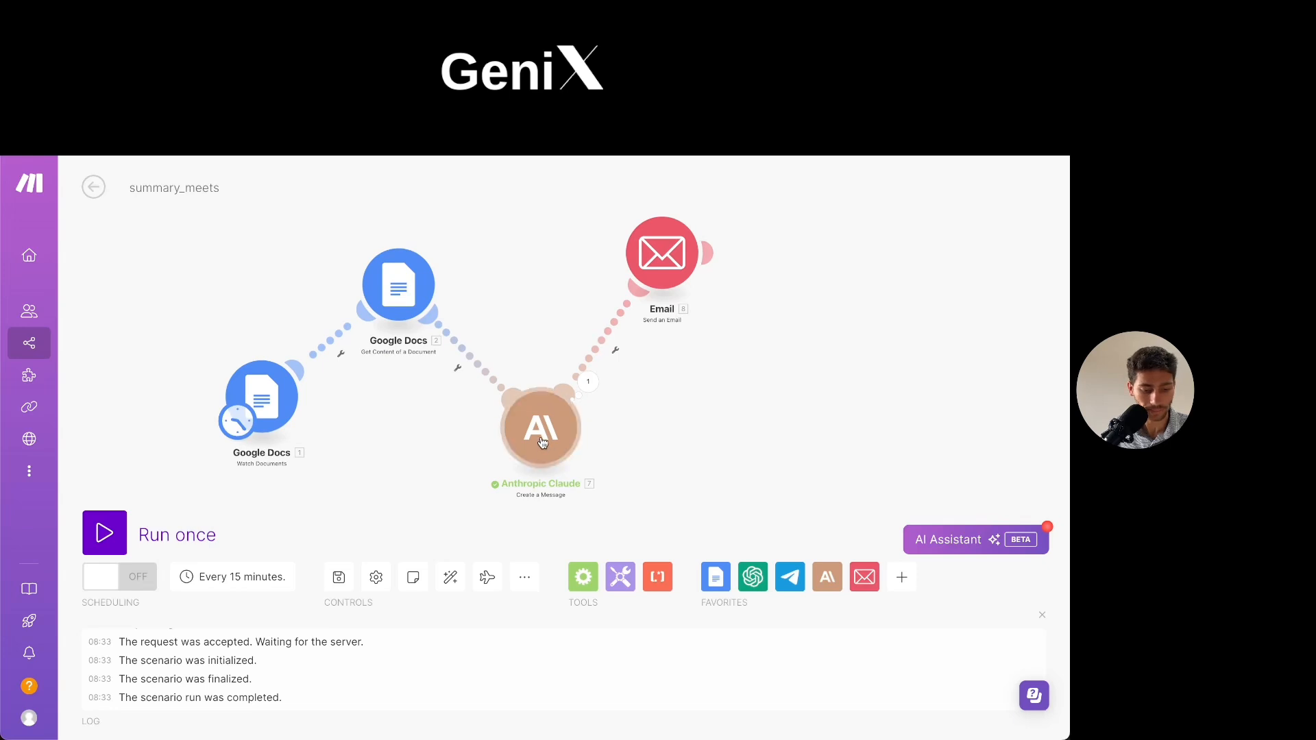
- Review the Anthropic Claude module's connection settings and open the API keys page in the Anthropic console
left_click(557, 454)
left_click(508, 331)
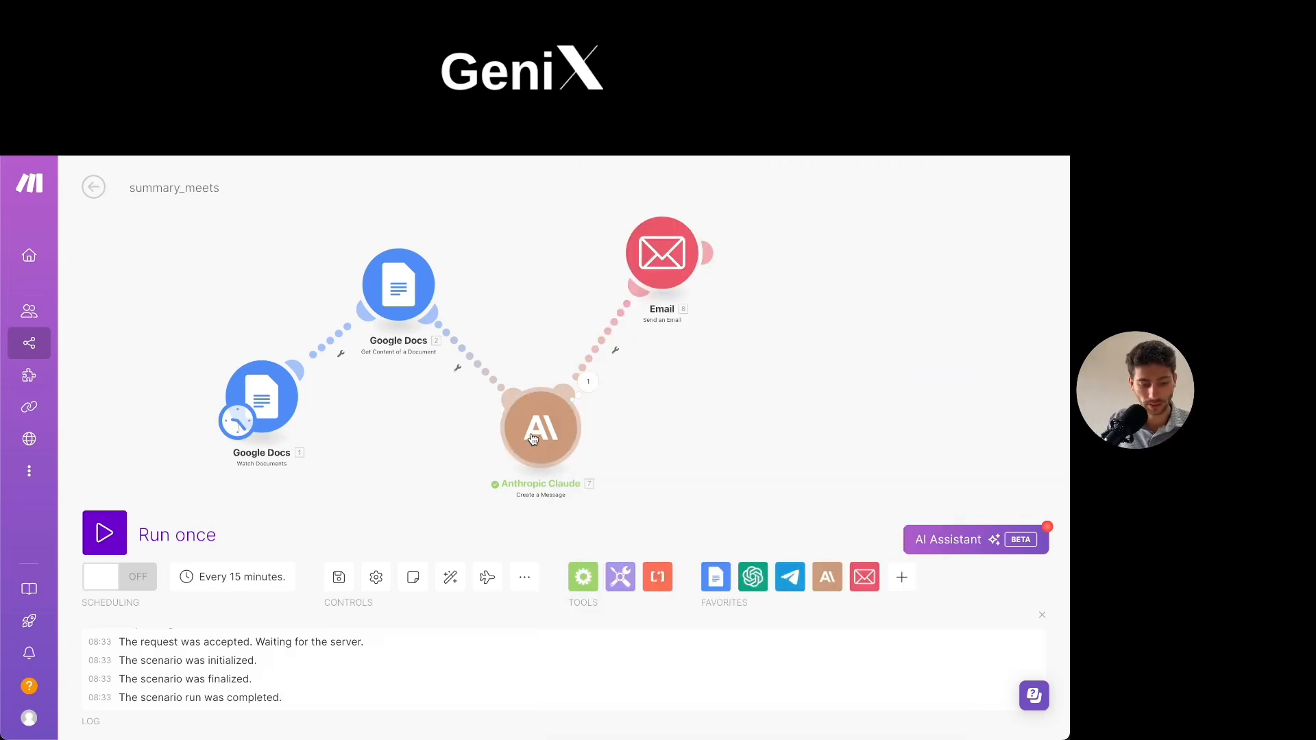
left_click(535, 437)
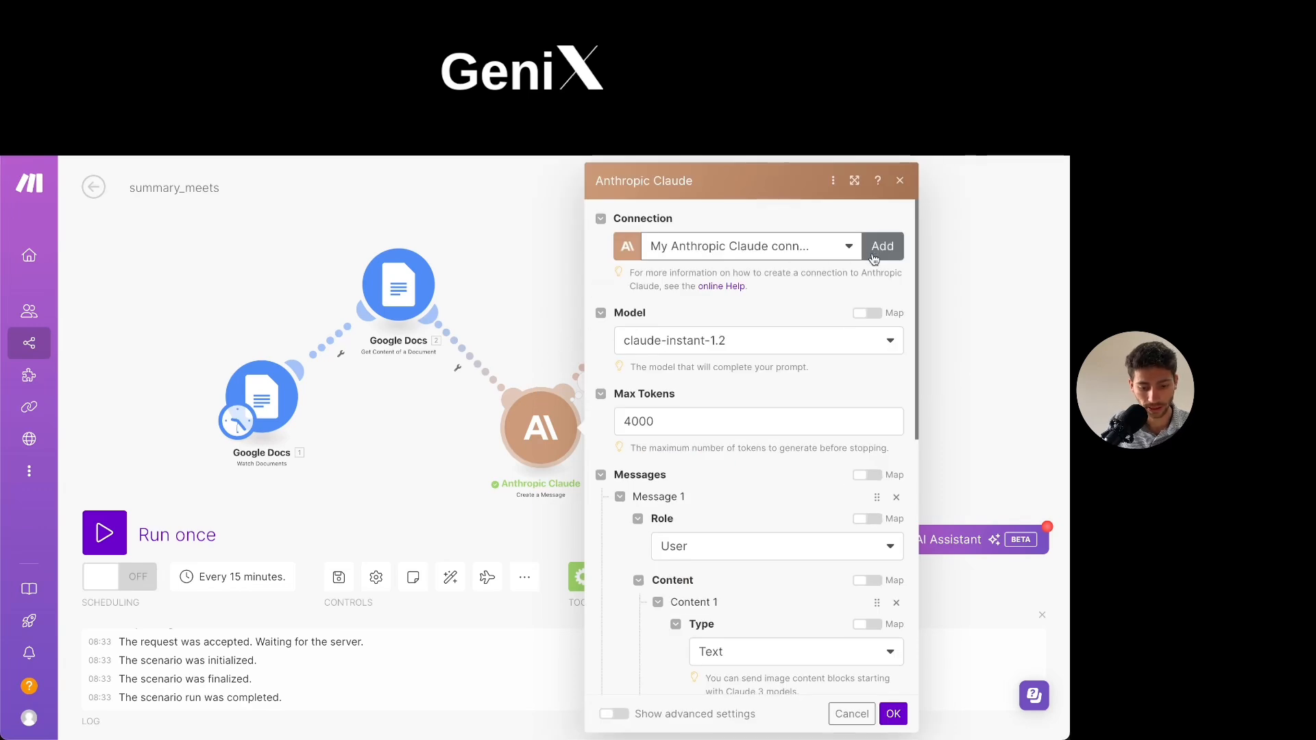
left_click(535, 227)
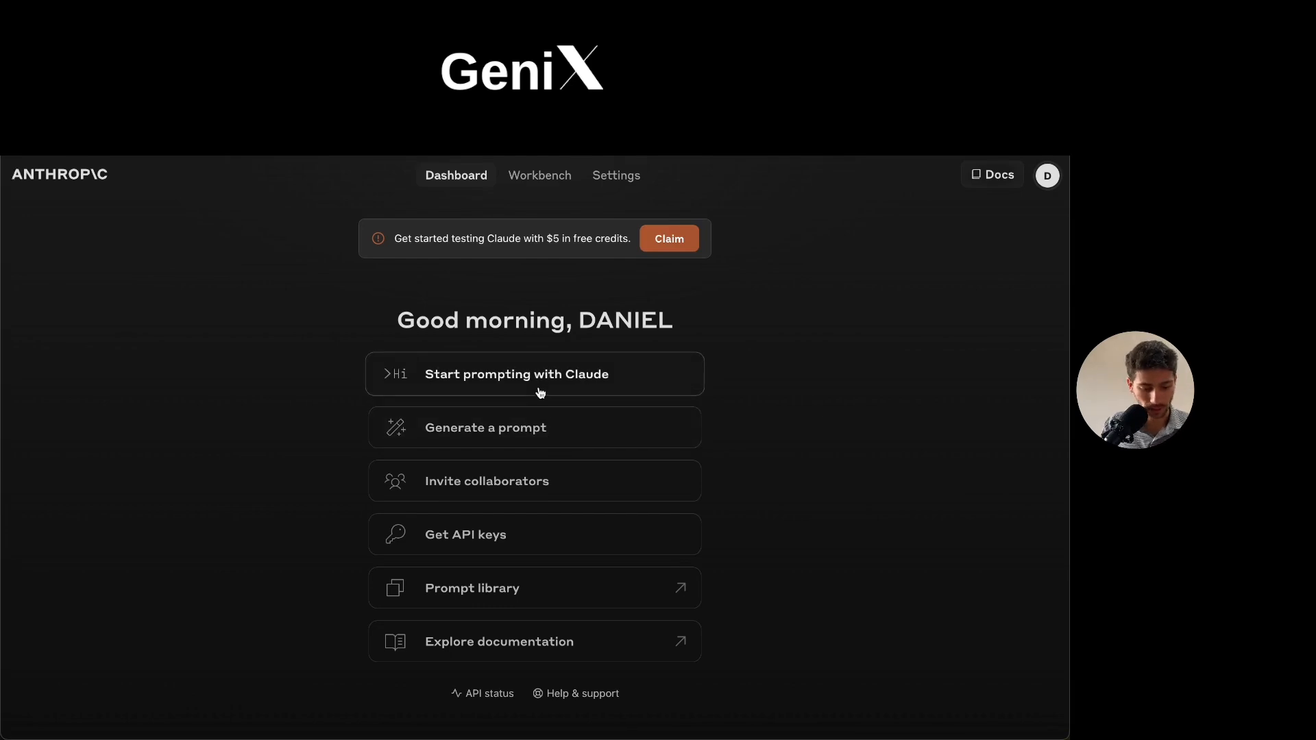
left_click(487, 546)
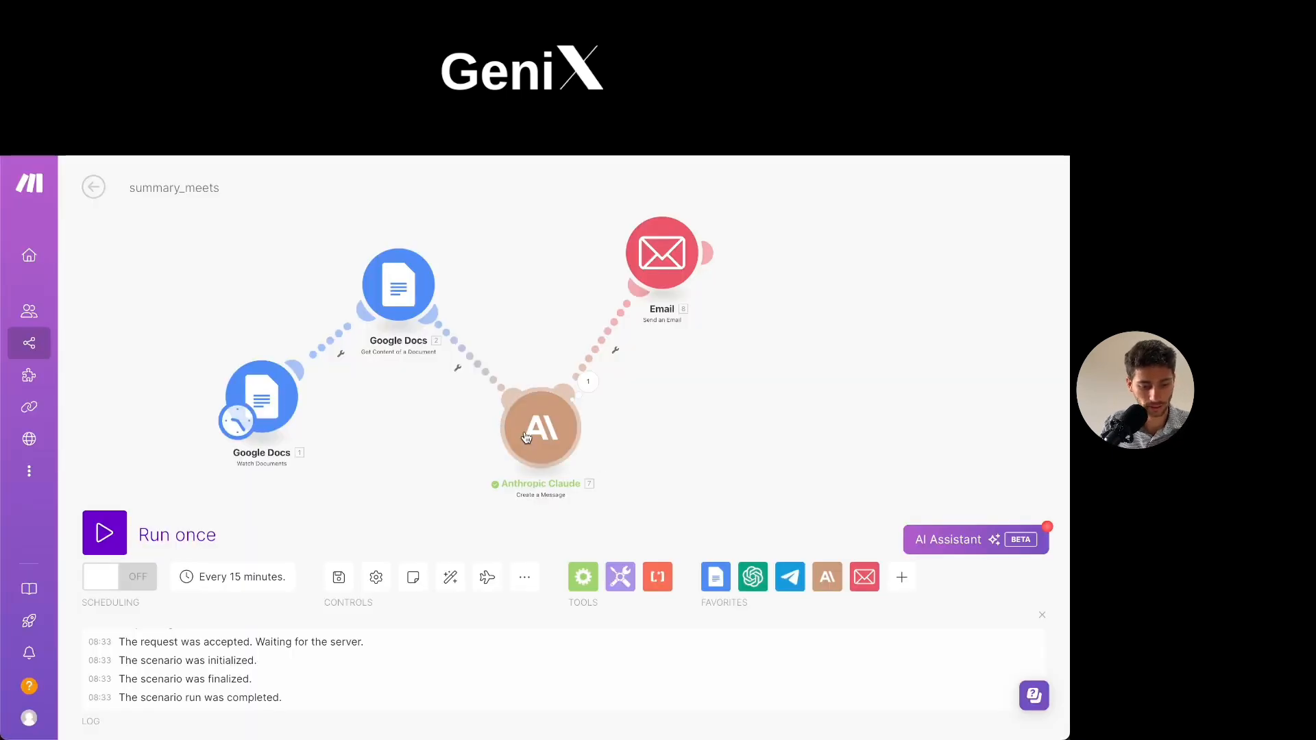
- Review the connection name and API key fields for adding an Anthropic Claude connection, and close the form without saving
left_click(522, 440)
left_click(883, 246)
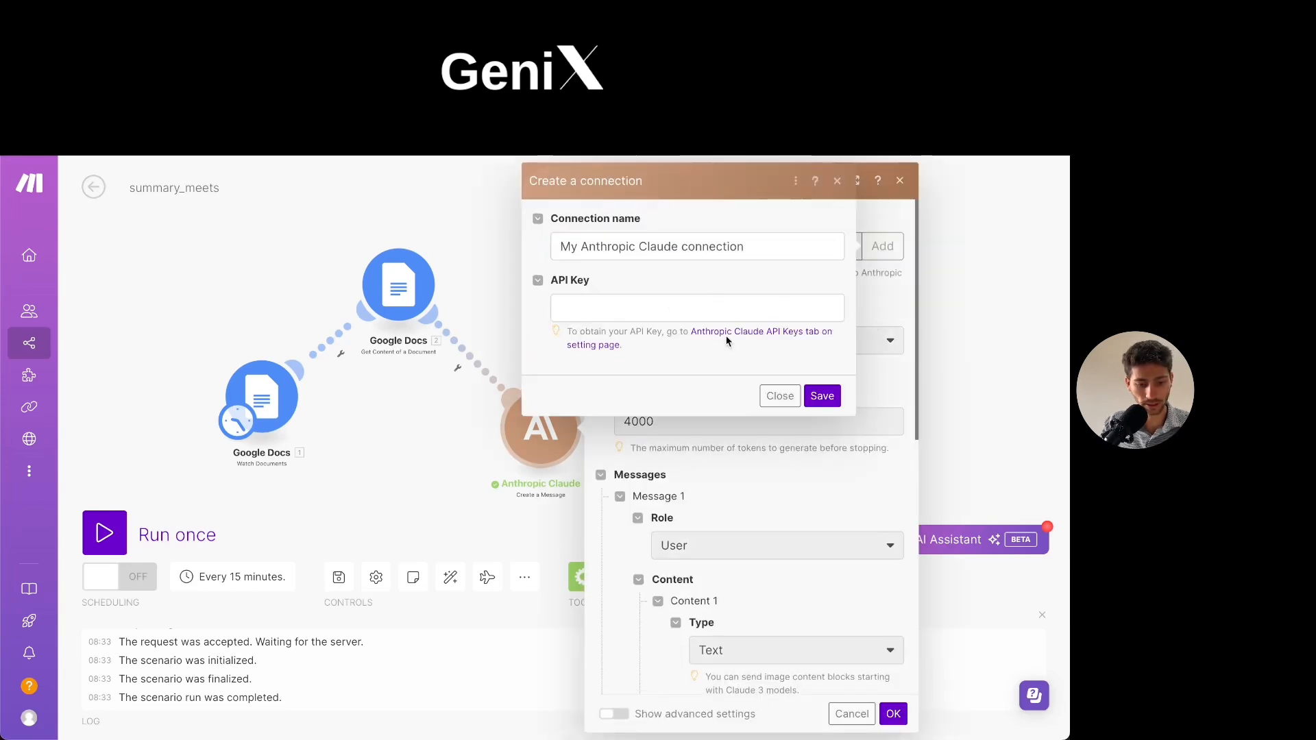
left_click(661, 308)
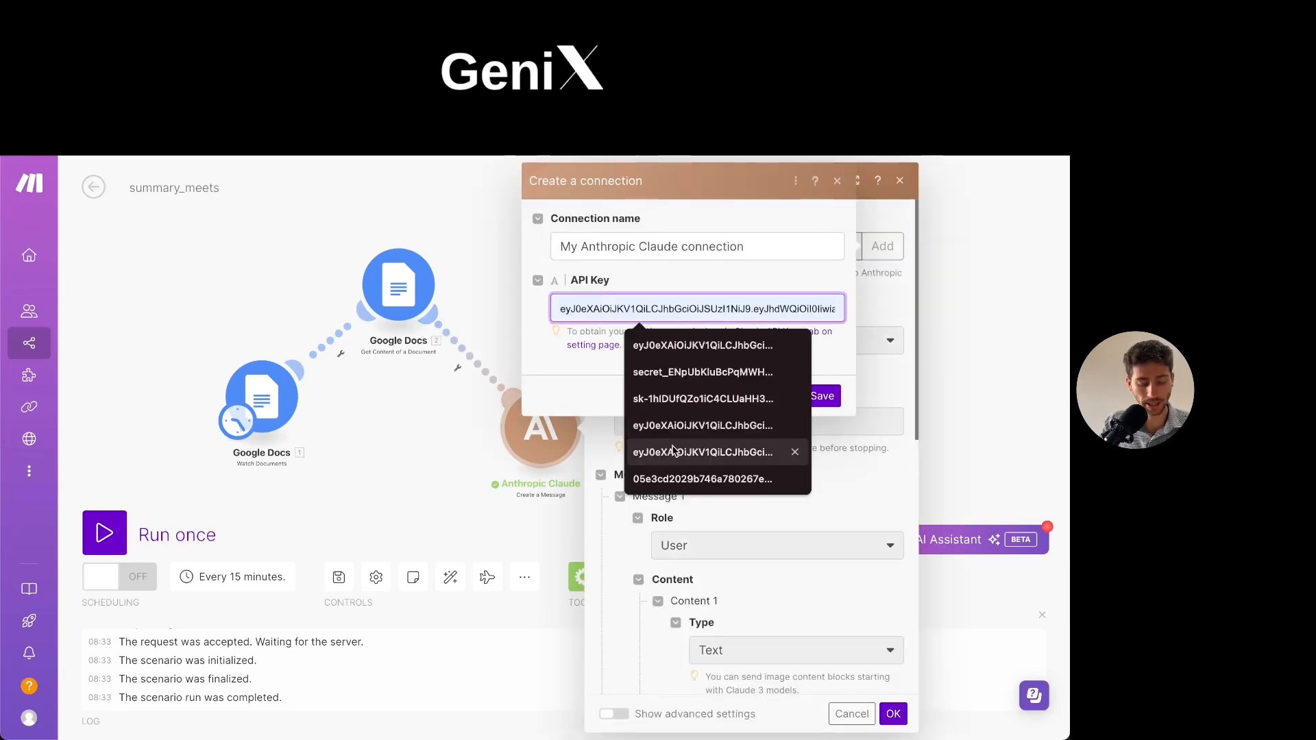
left_click(575, 392)
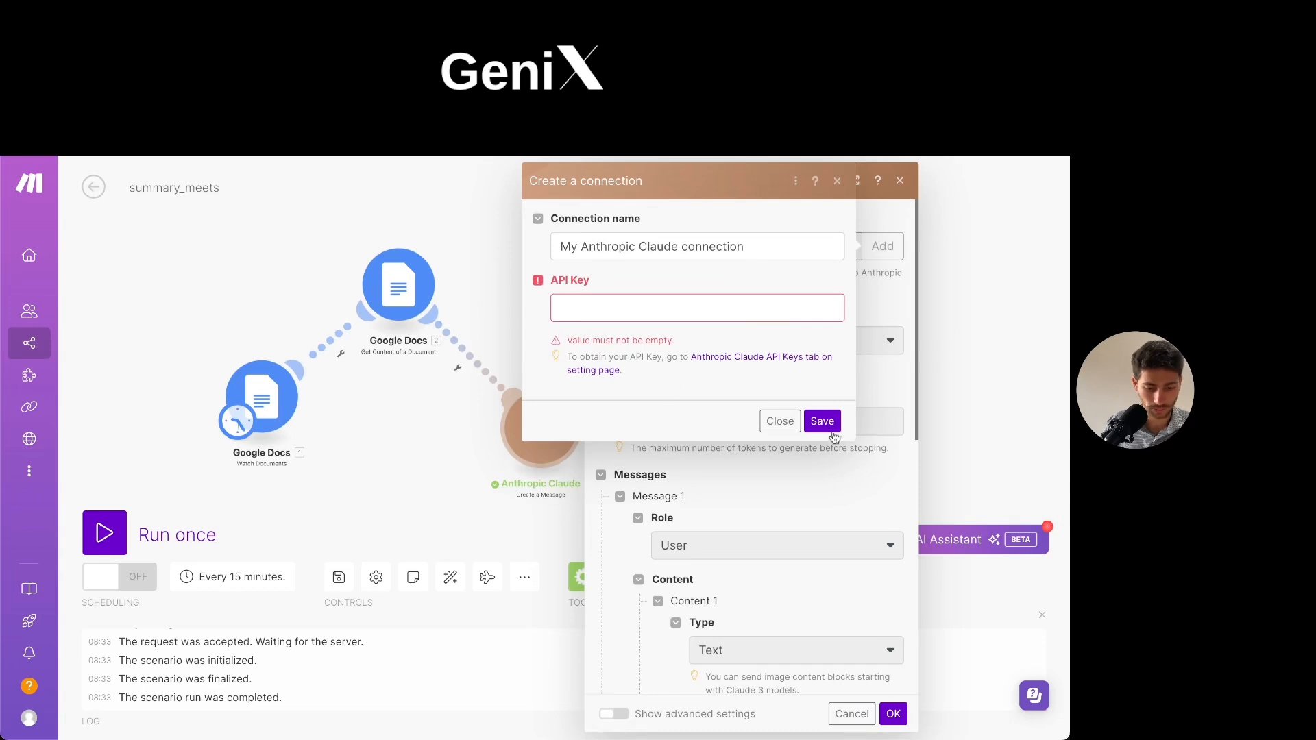
left_click(779, 421)
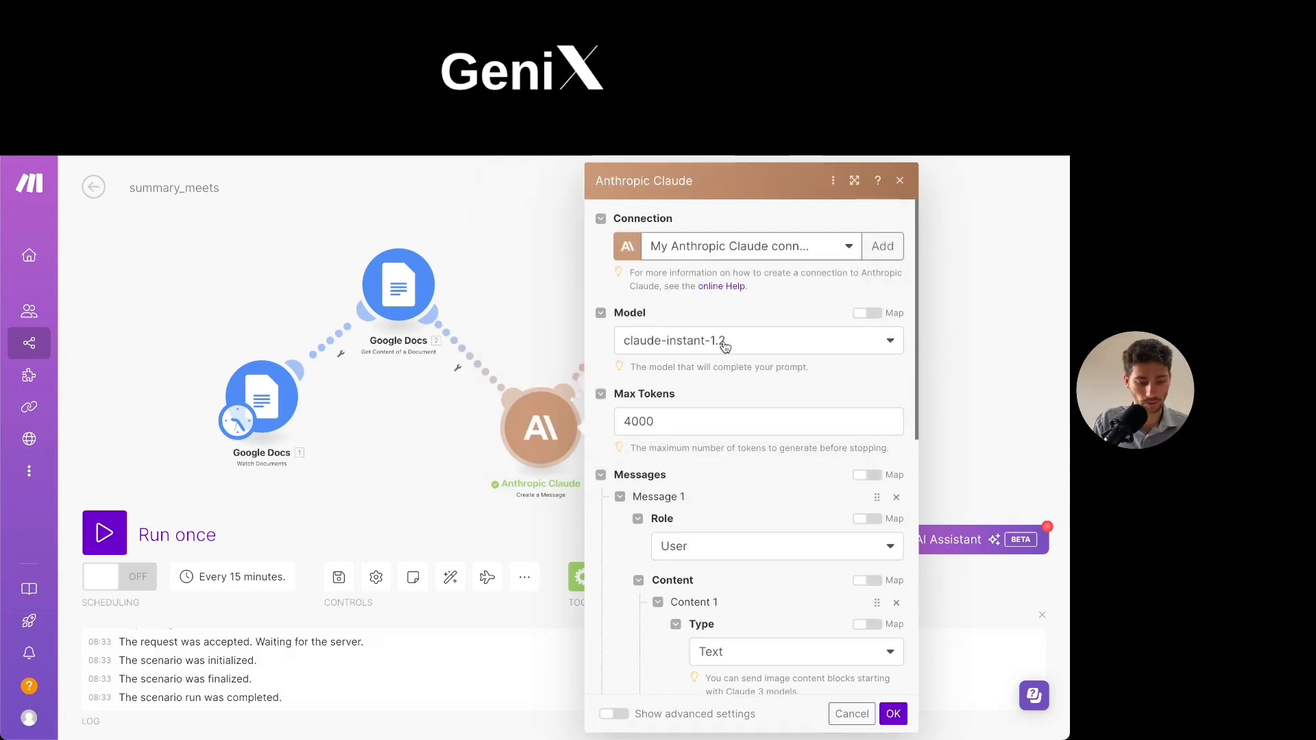
- Review the available Claude models and the Max Tokens setting in the Anthropic Claude module without changing them
left_click(782, 344)
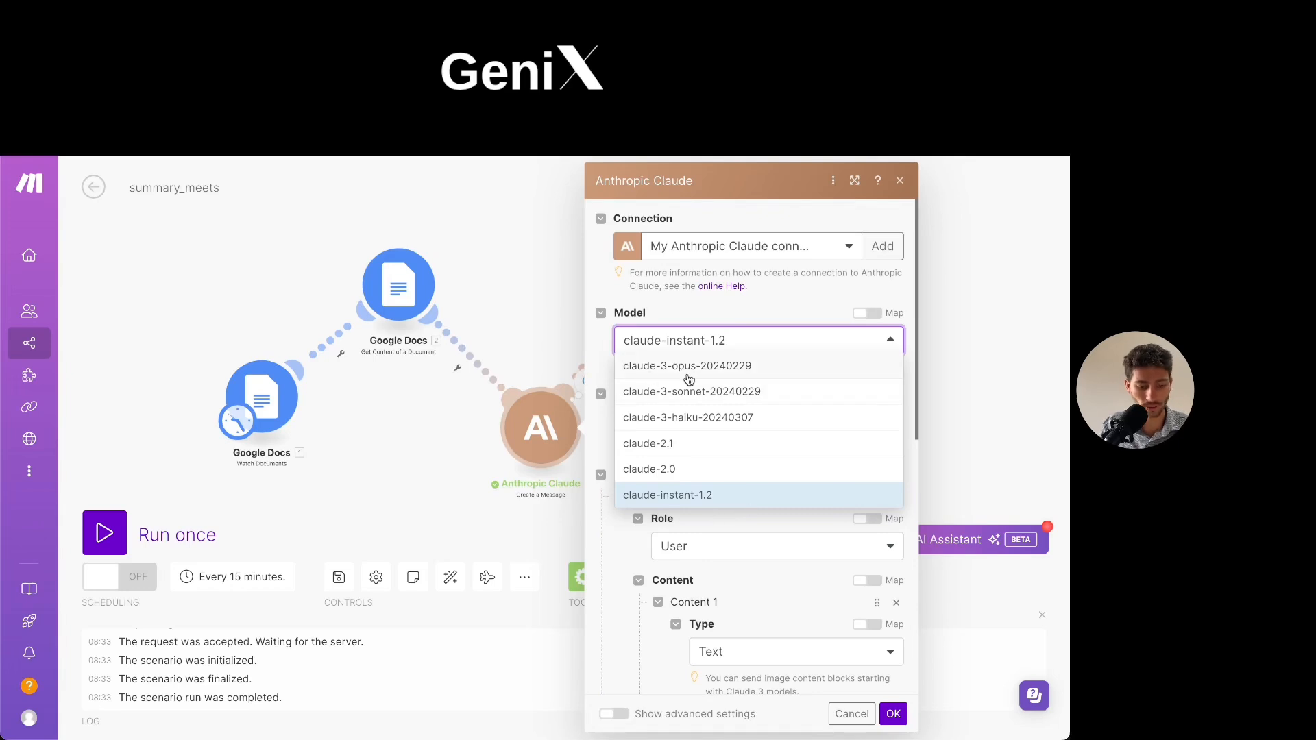
left_click(606, 347)
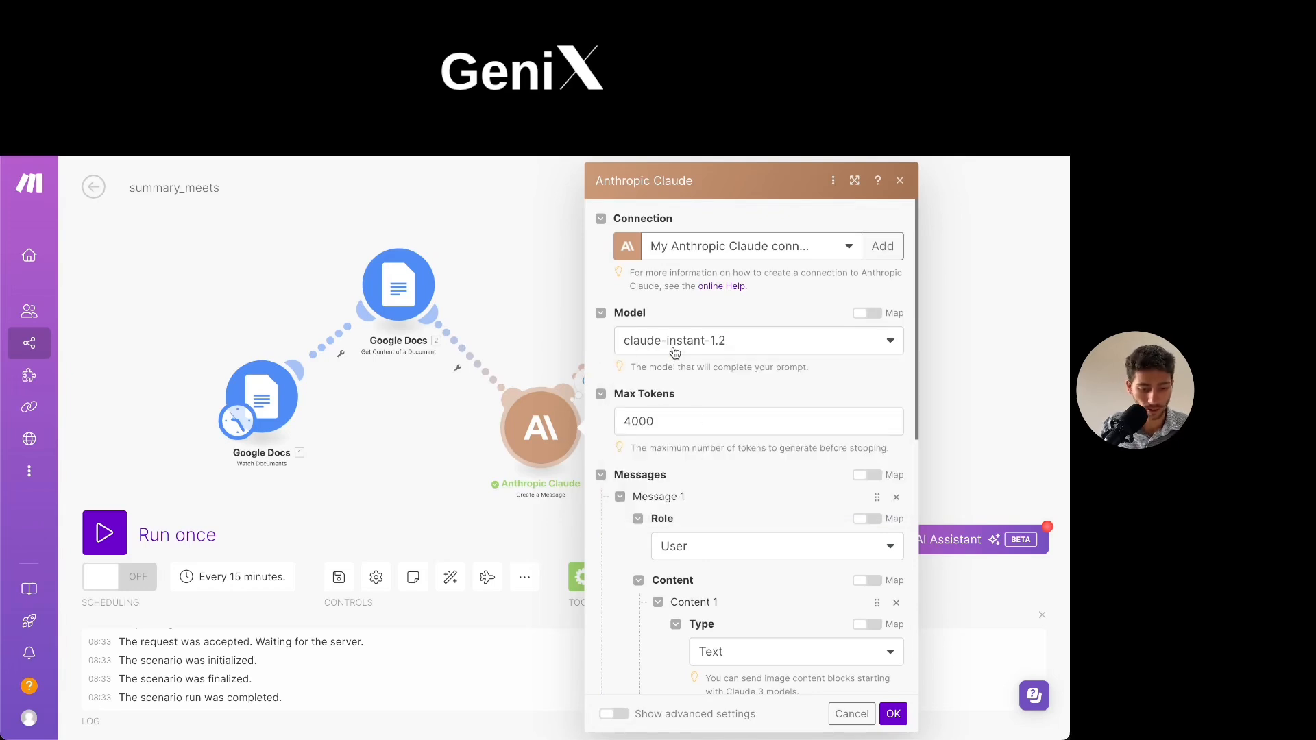
left_click(662, 426)
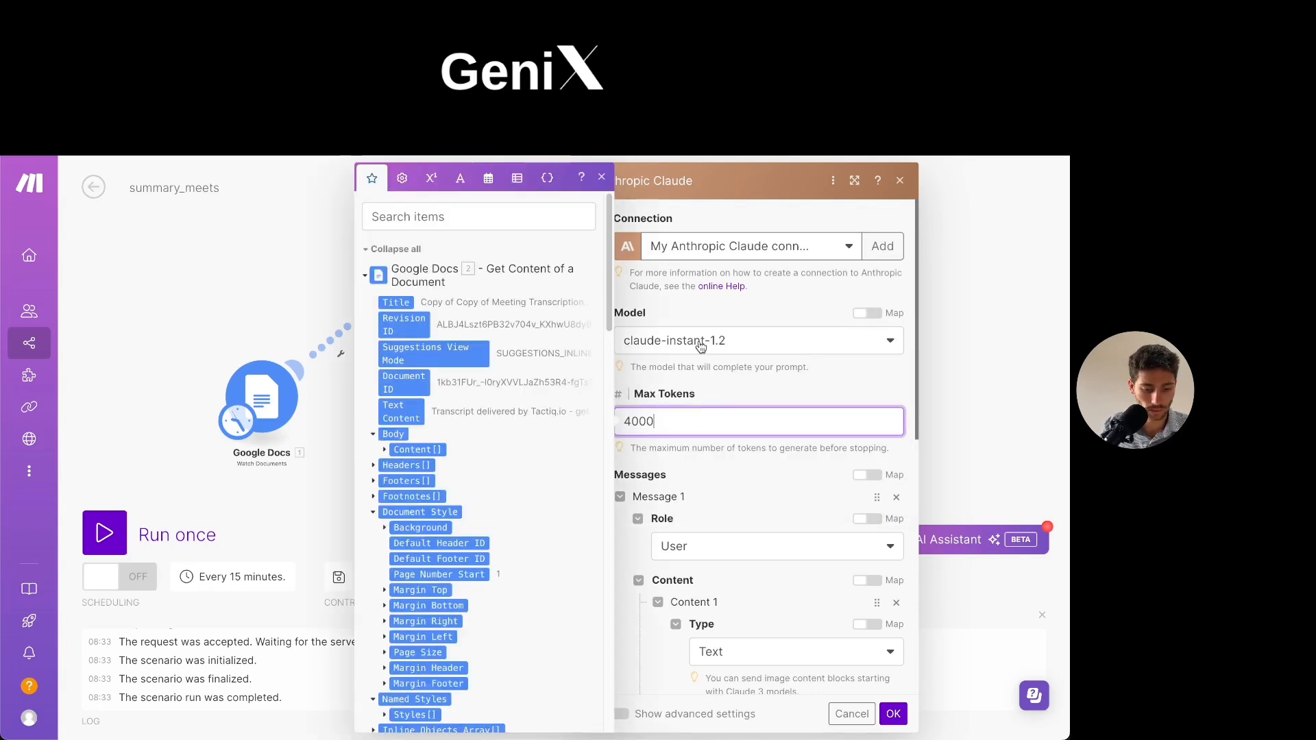
left_click(734, 401)
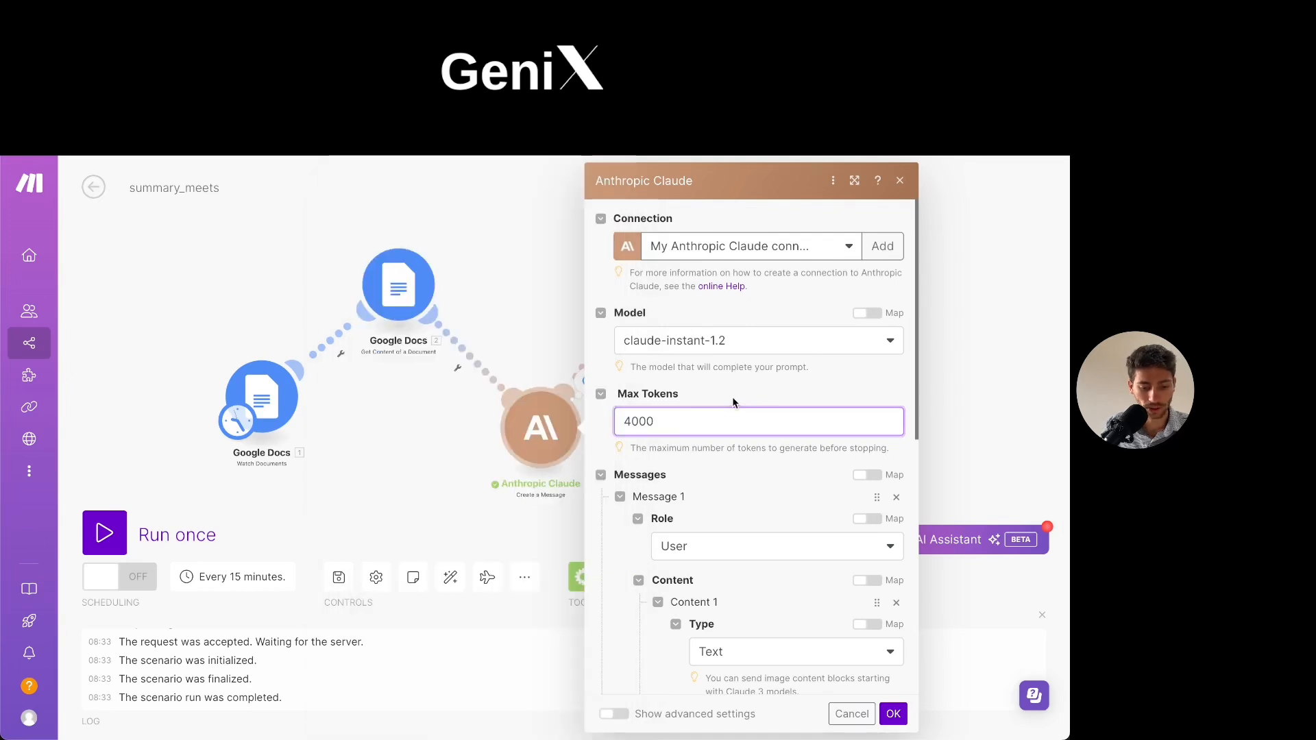
left_click(667, 418)
left_click(713, 402)
- Examine the role, content type and start of the prompt text for Message 1 in the Anthropic Claude module
scroll(685, 428, "down", 1)
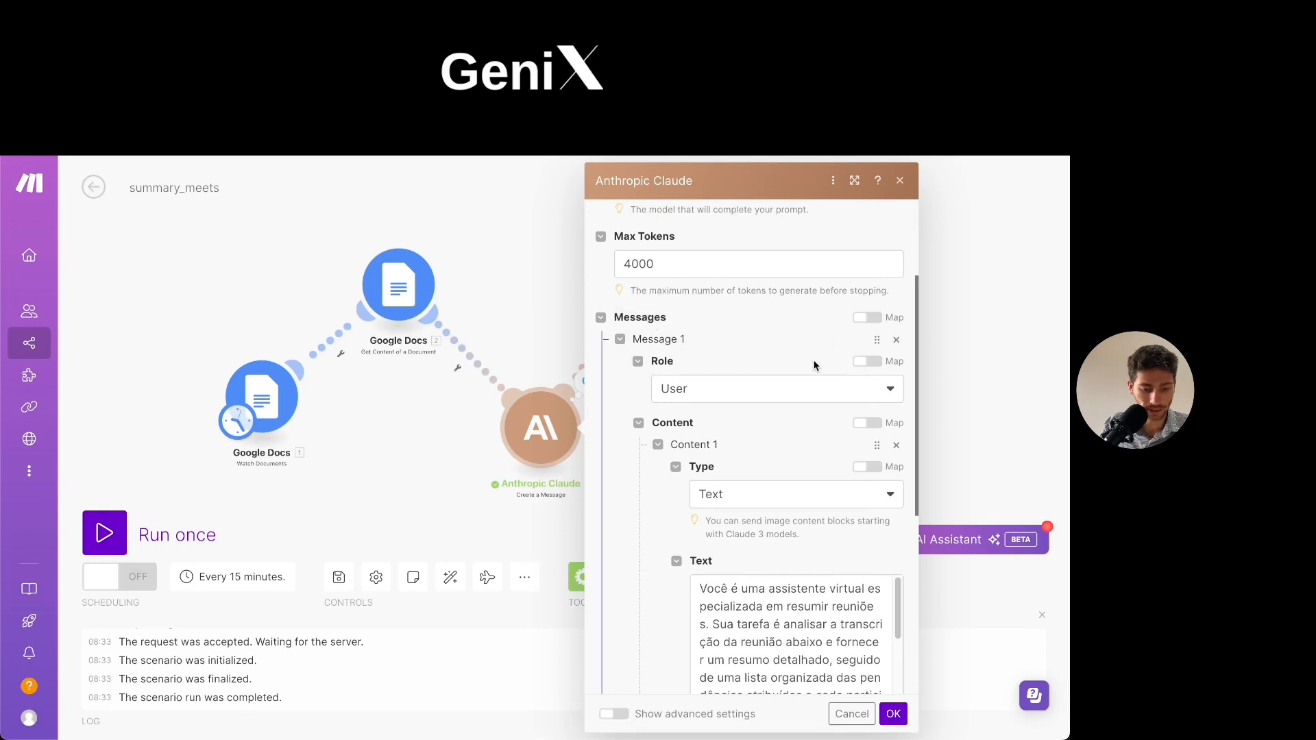
scroll(713, 377, "down", 1)
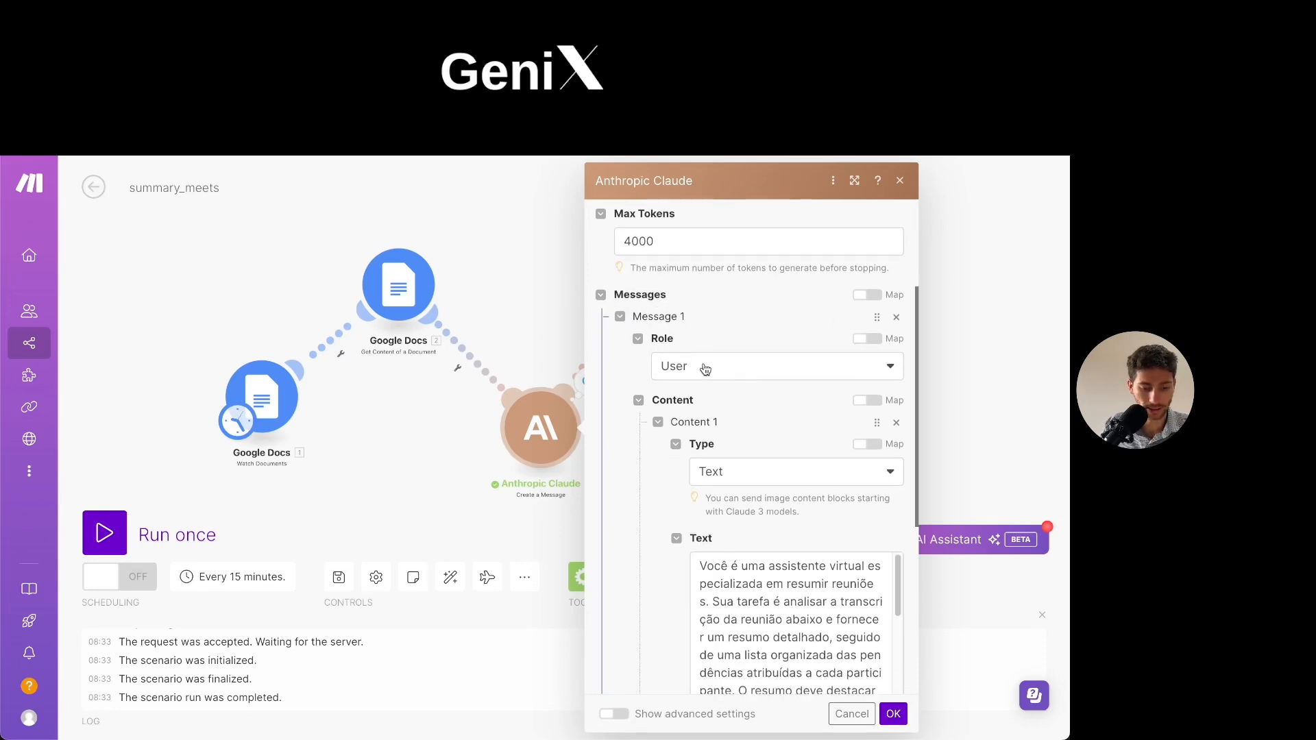
scroll(746, 380, "down", 4)
scroll(759, 404, "down", 1)
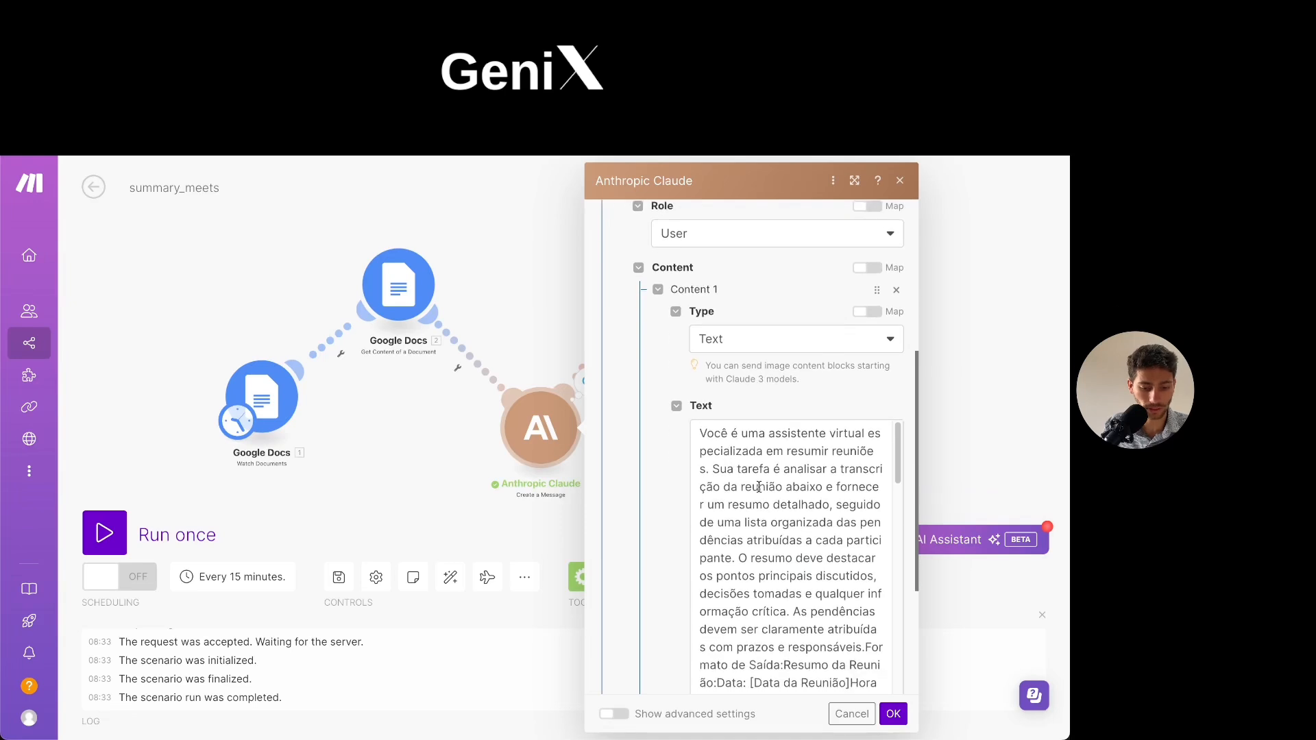
left_click(762, 484)
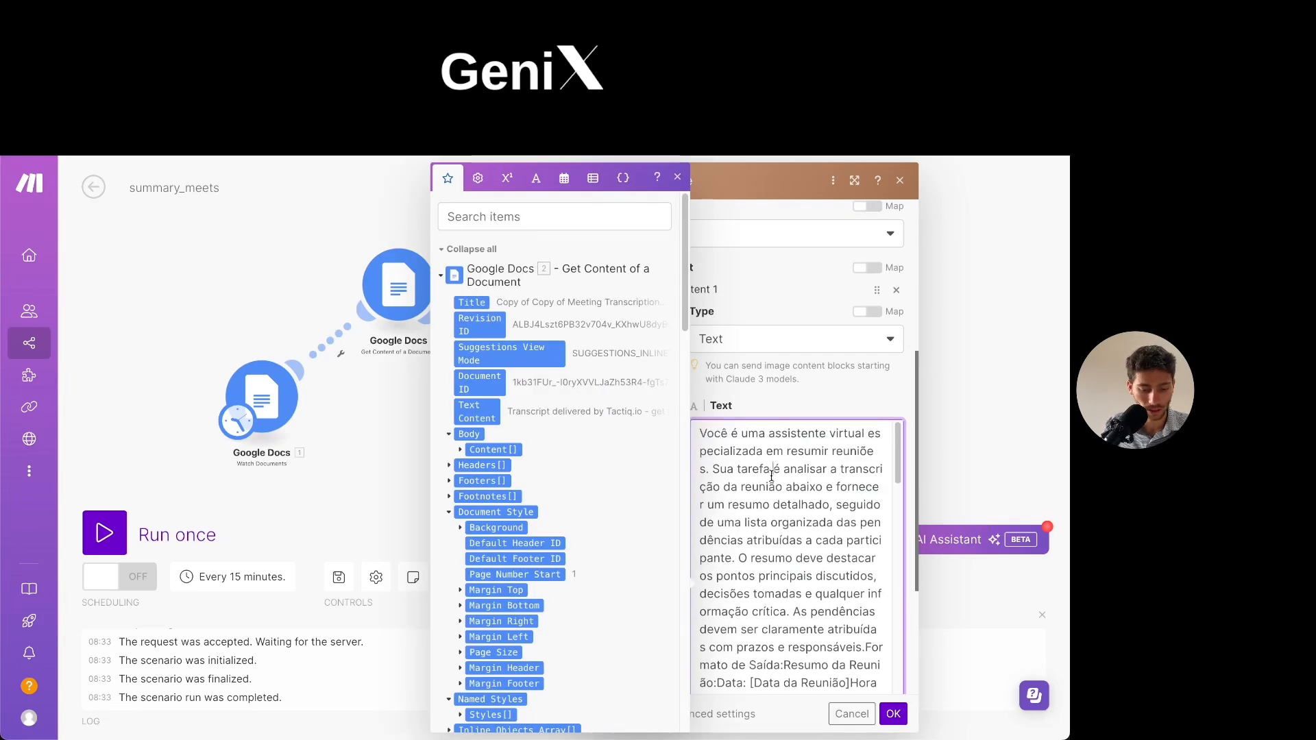
left_click(766, 397)
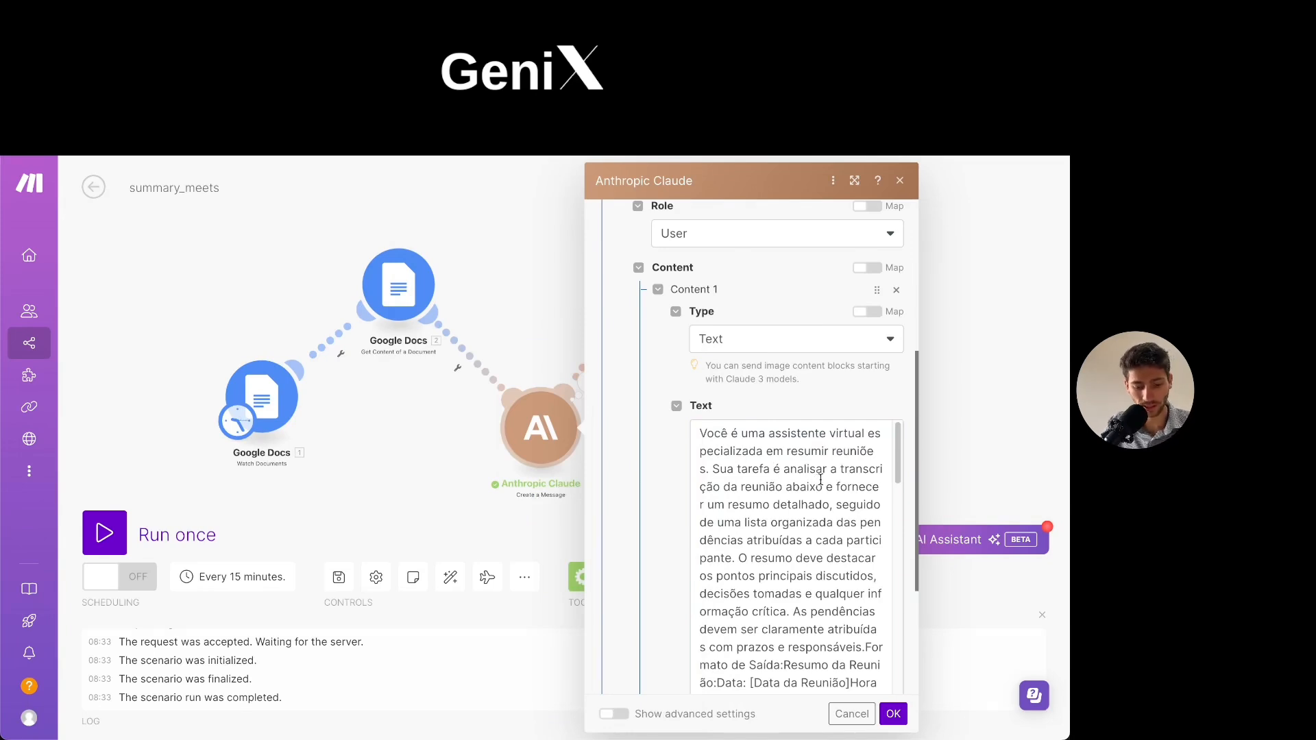
- Read through the prompt's summary instructions, output format and sample output, and confirm the Anthropic Claude module's settings
scroll(820, 480, "down", 3)
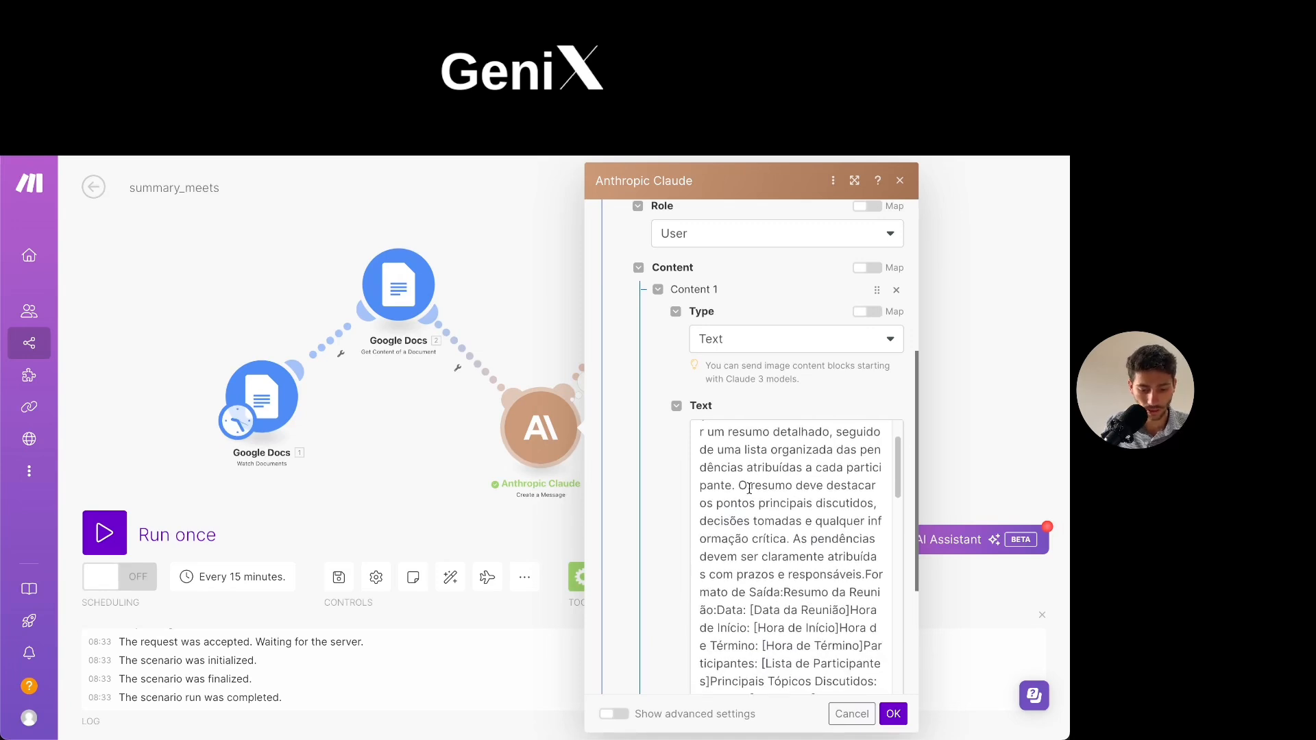
left_click_drag(738, 487, 857, 525)
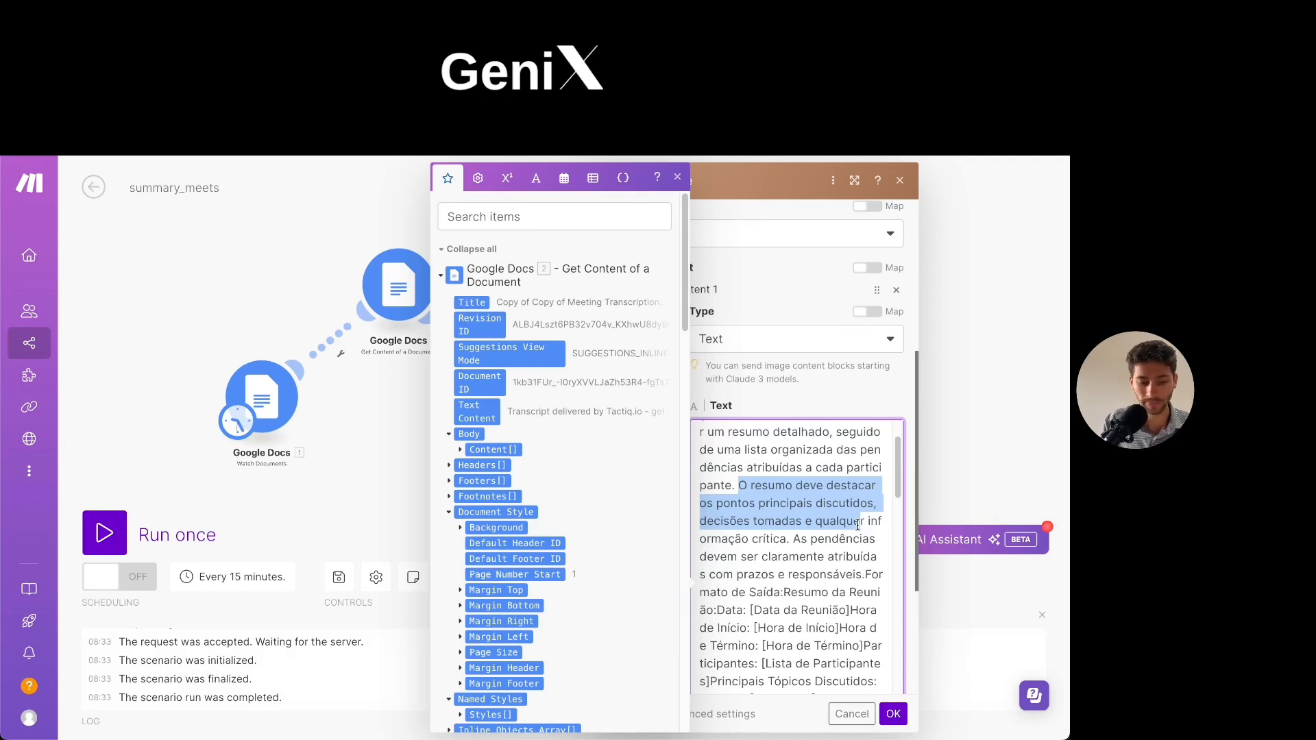
left_click(846, 595)
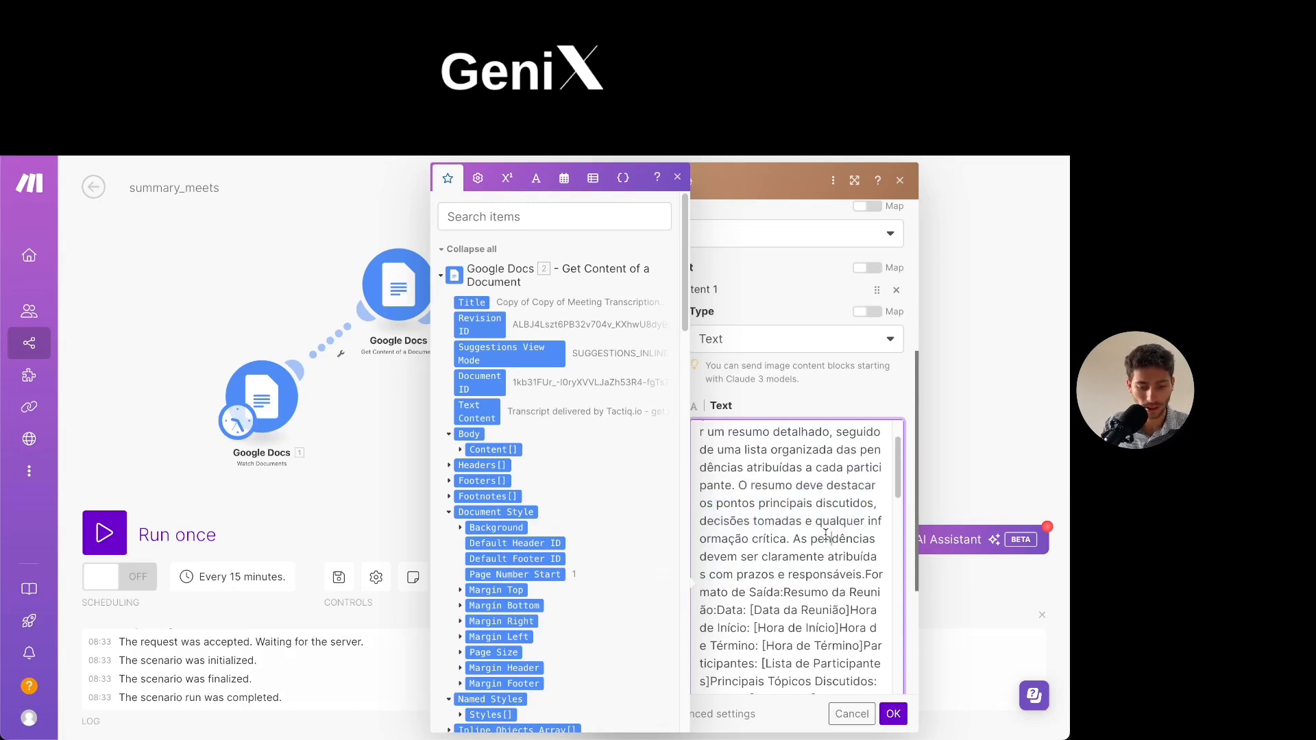
scroll(824, 533, "down", 1)
scroll(824, 534, "down", 1)
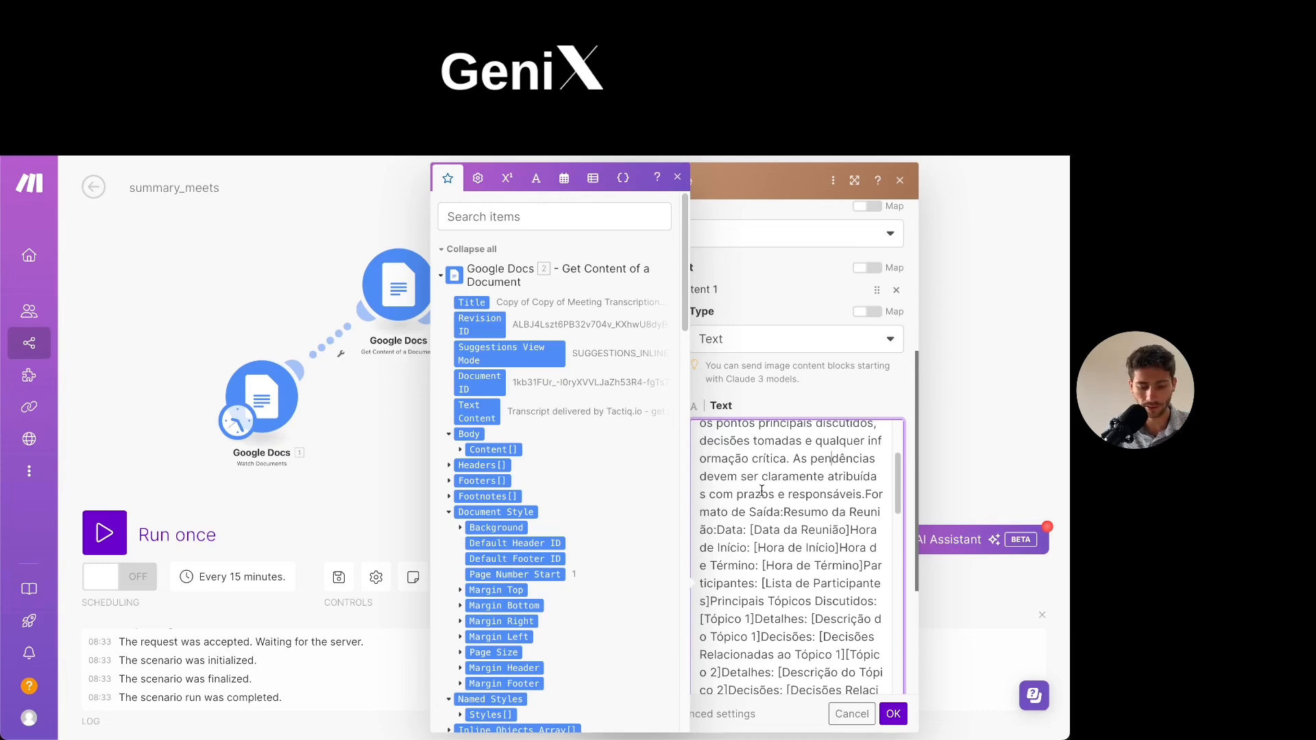
left_click_drag(755, 547, 840, 550)
left_click(836, 556)
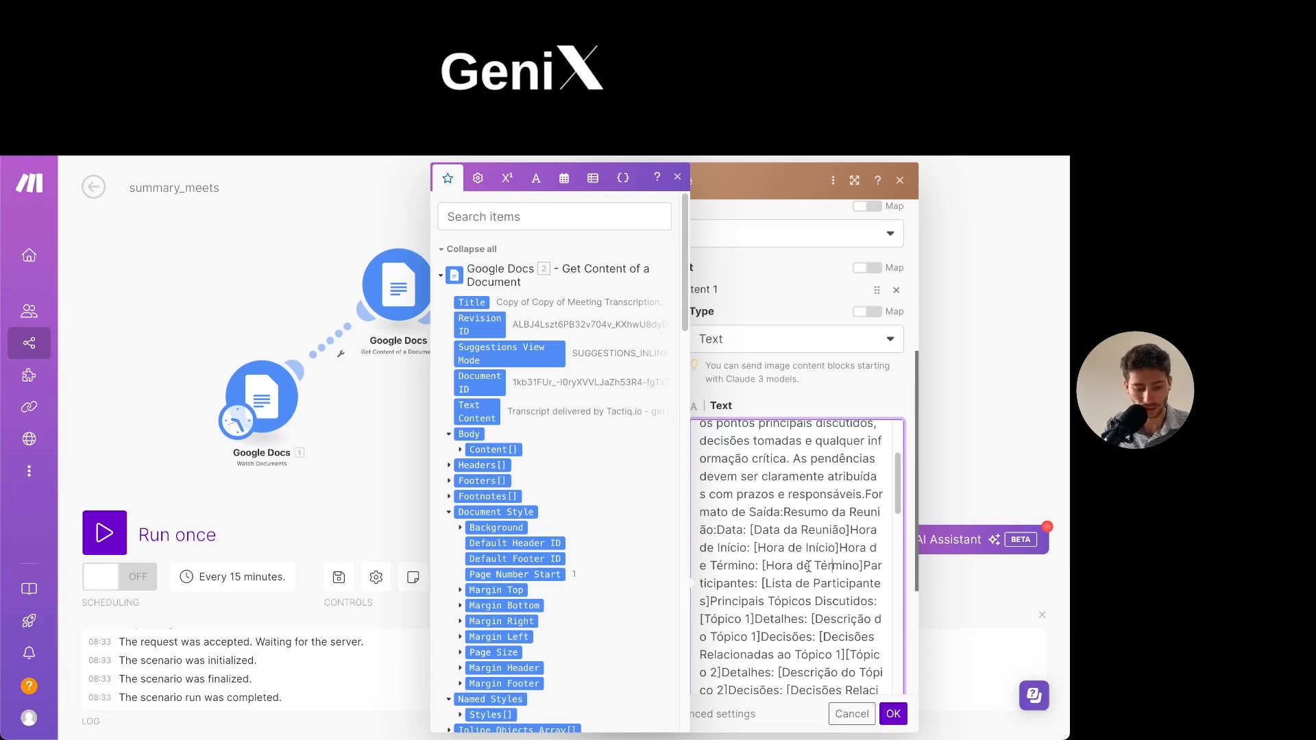
scroll(779, 567, "down", 1)
scroll(779, 567, "down", 6)
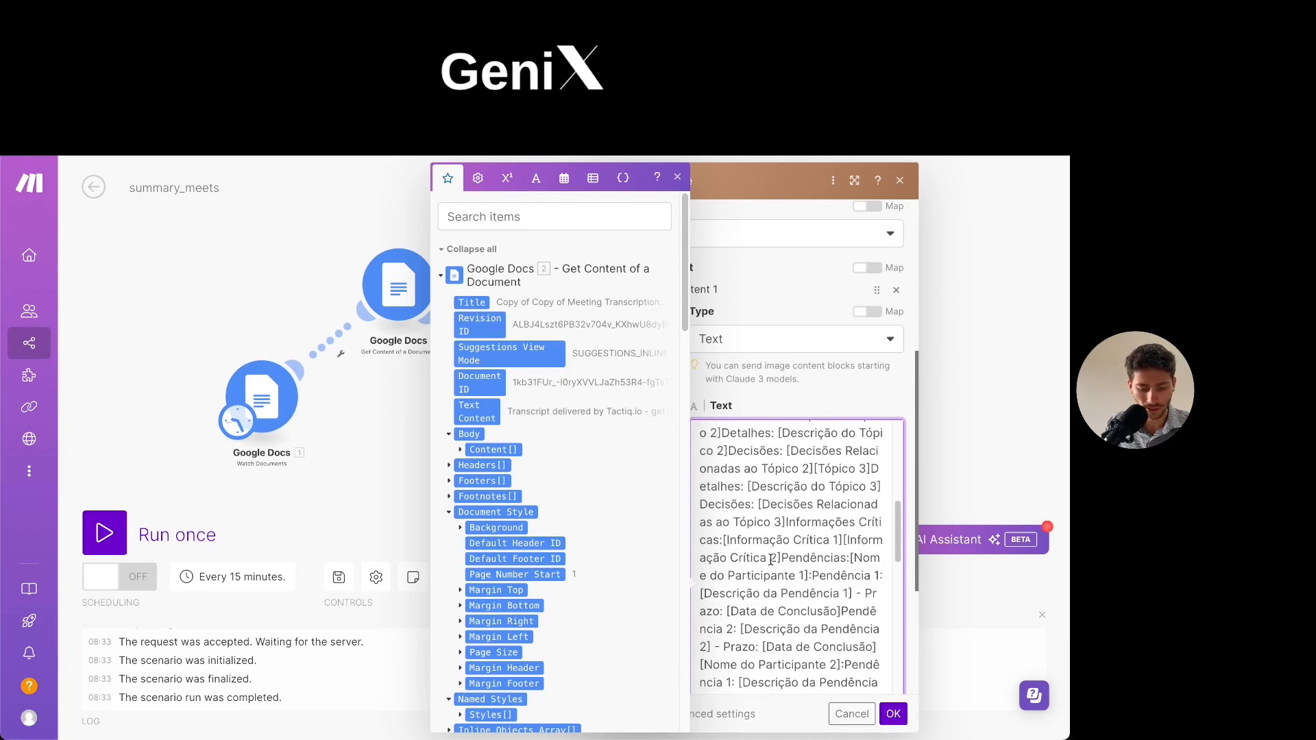
scroll(771, 560, "down", 8)
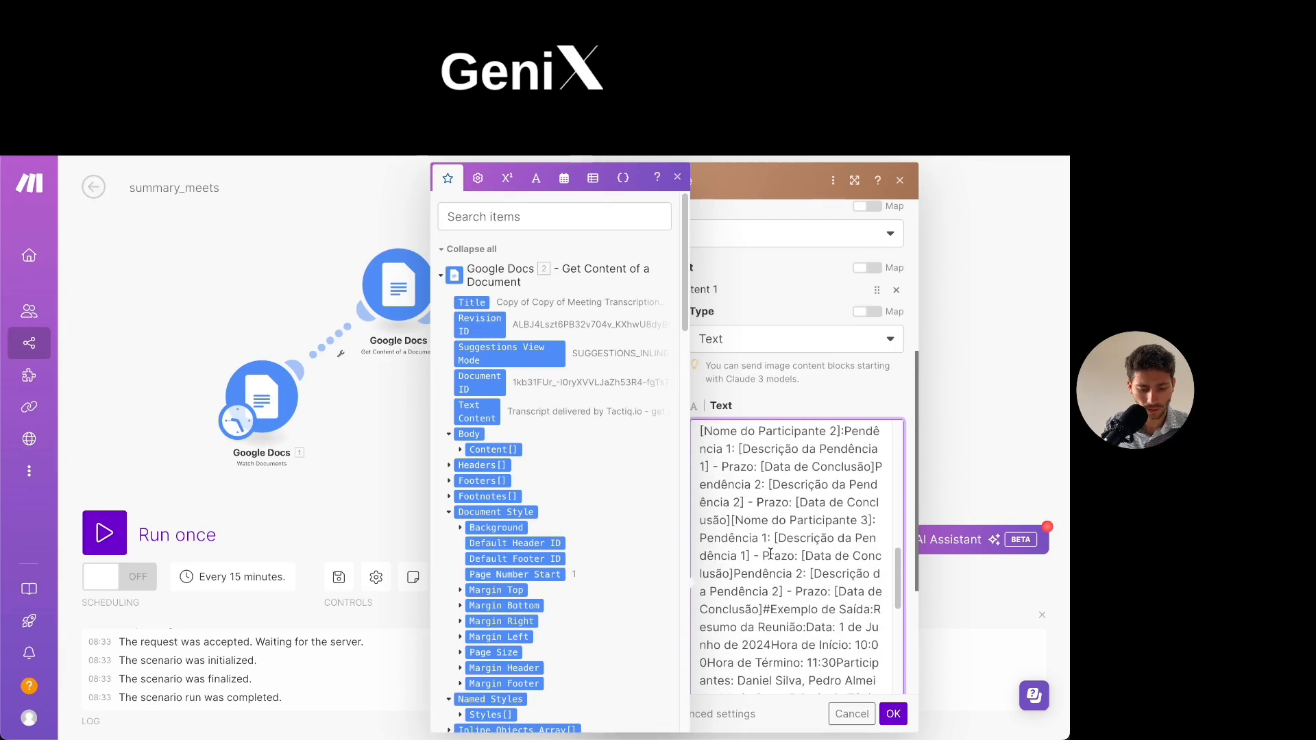
scroll(786, 567, "down", 12)
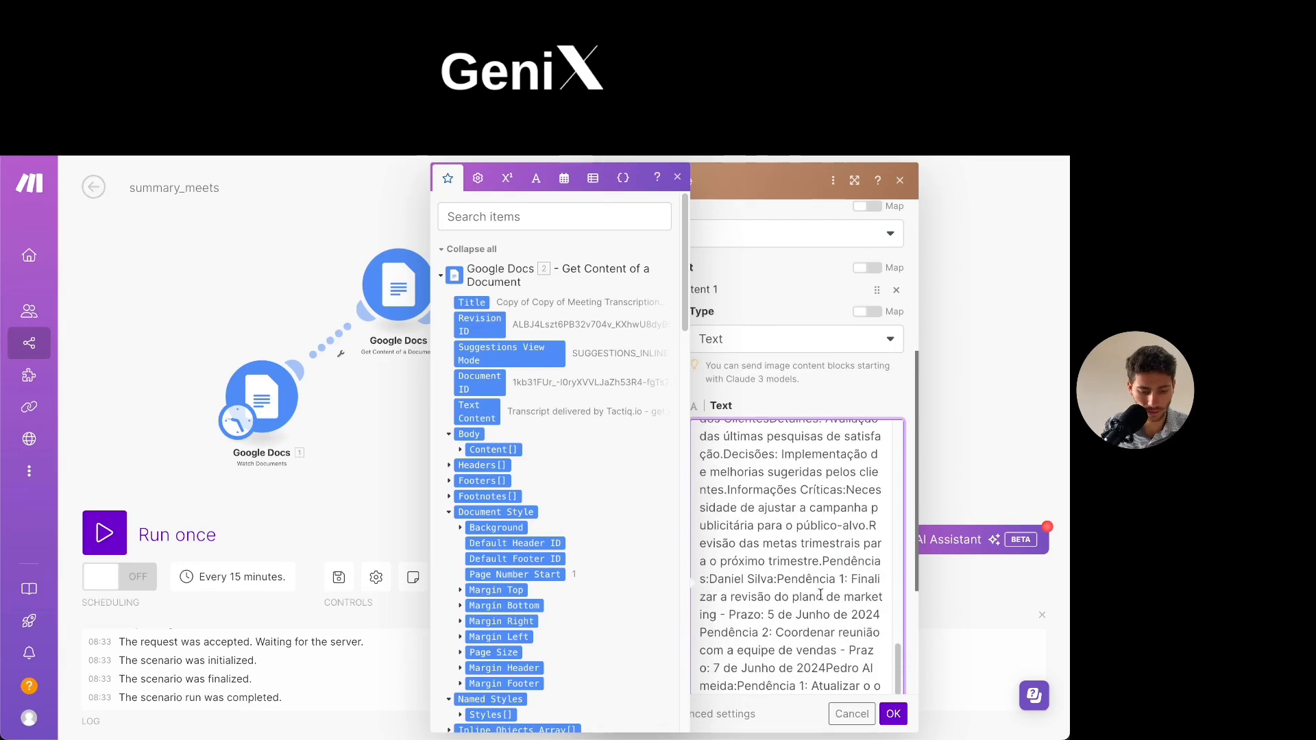
scroll(843, 633, "down", 4)
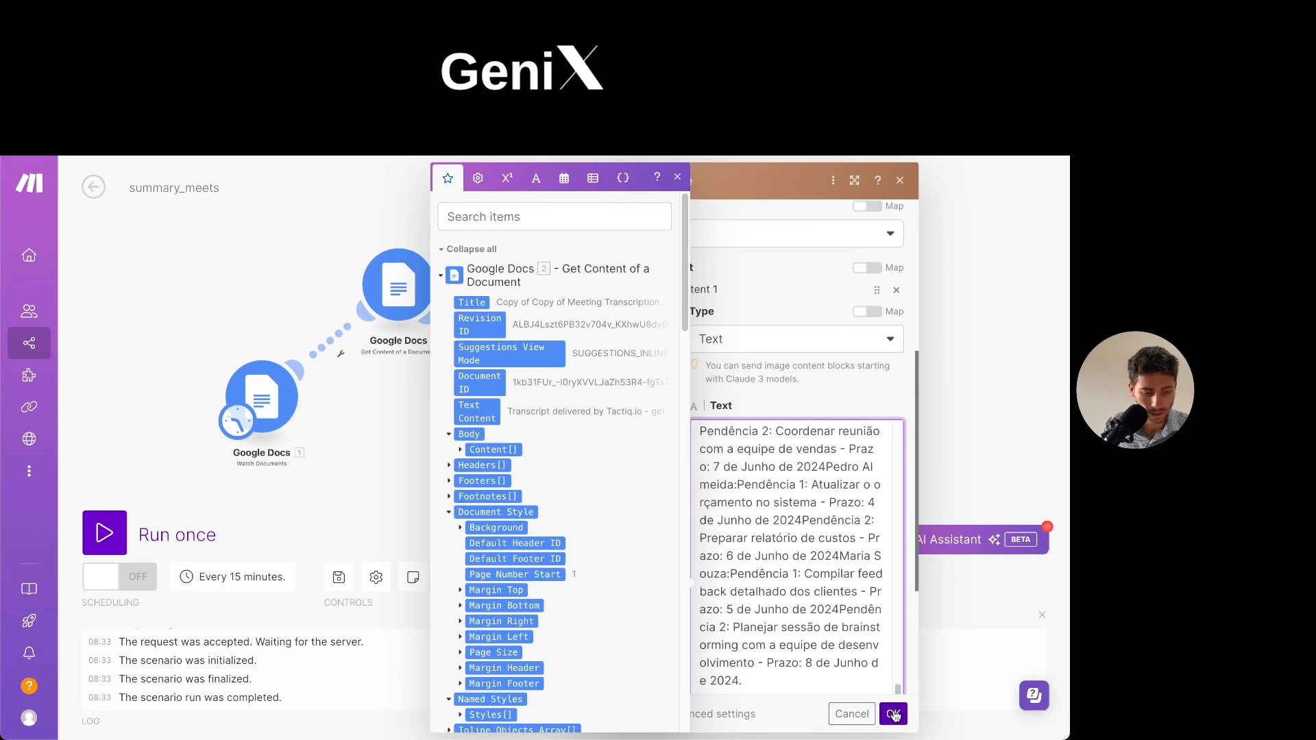
left_click(892, 714)
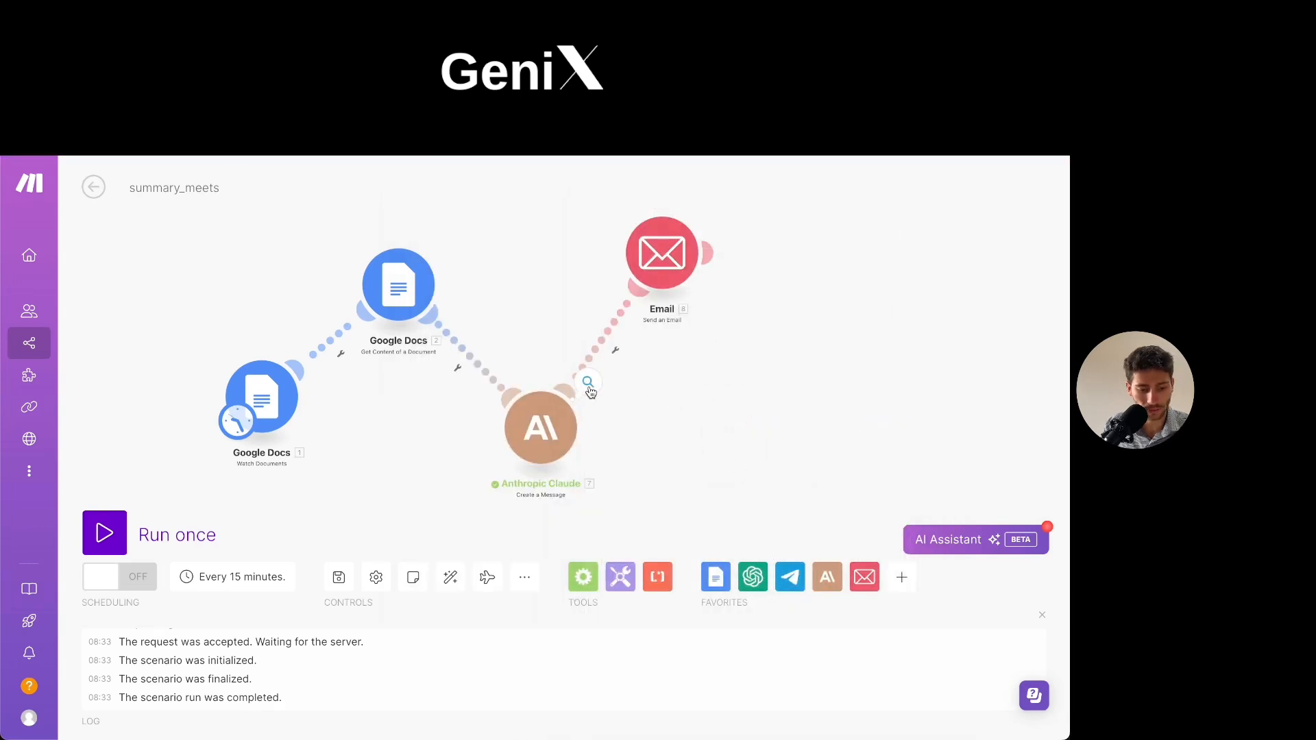
- Switch to Google Drive and move the first Meeting Transcription document from the meets-records folder to the summary_meets folder
left_click_drag(838, 342, 880, 346)
scroll(881, 345, "down", 1)
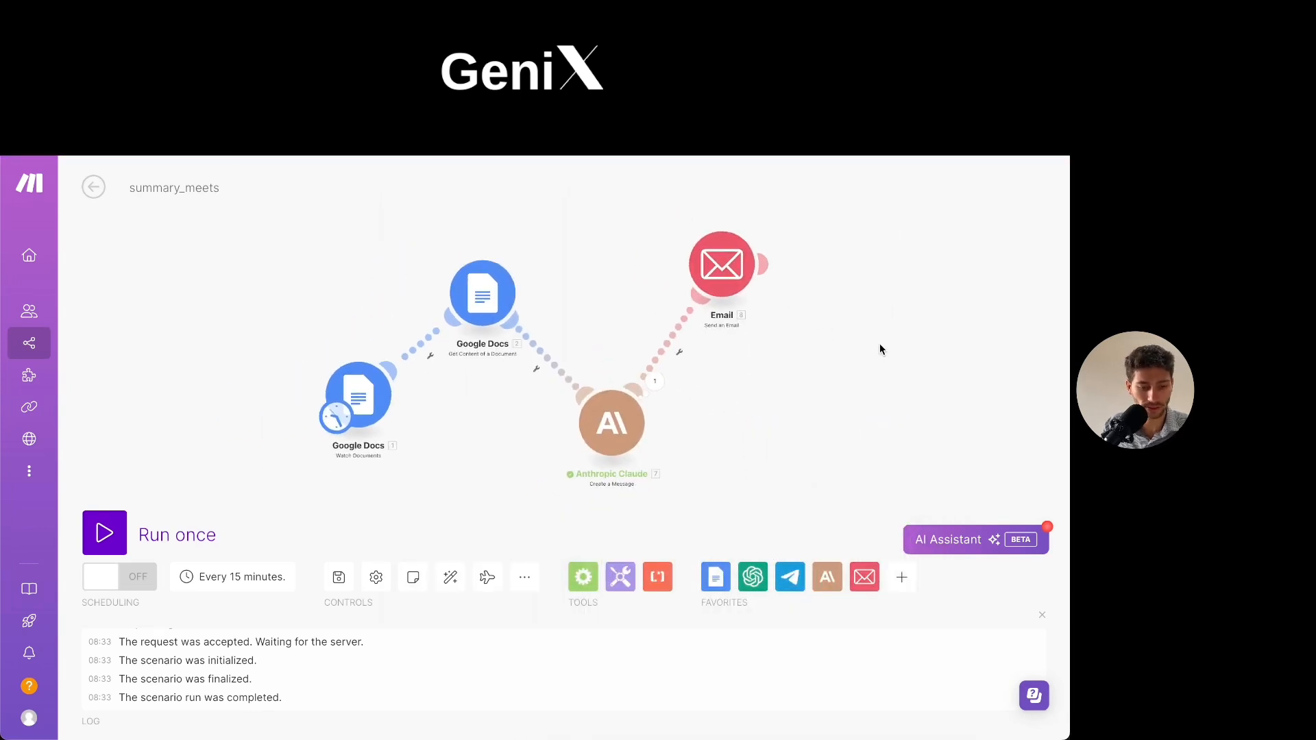
left_click(548, 110)
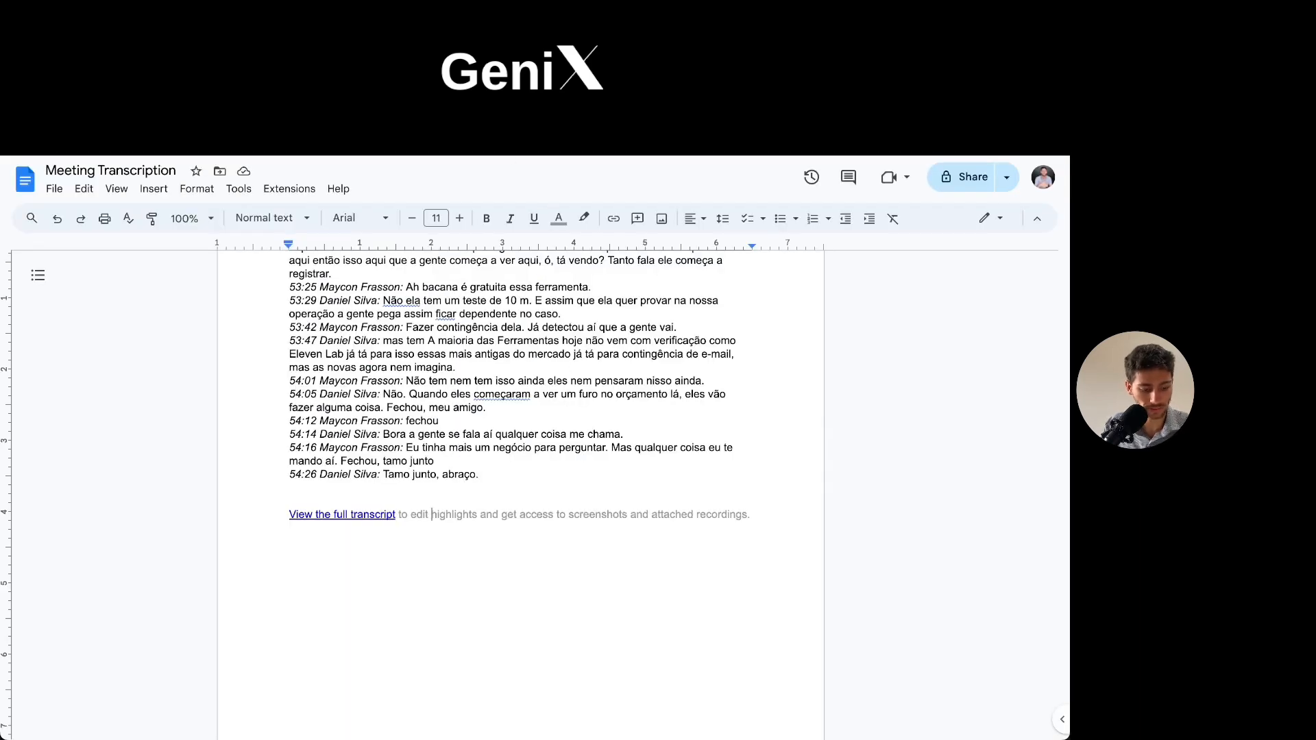
right_click(409, 340)
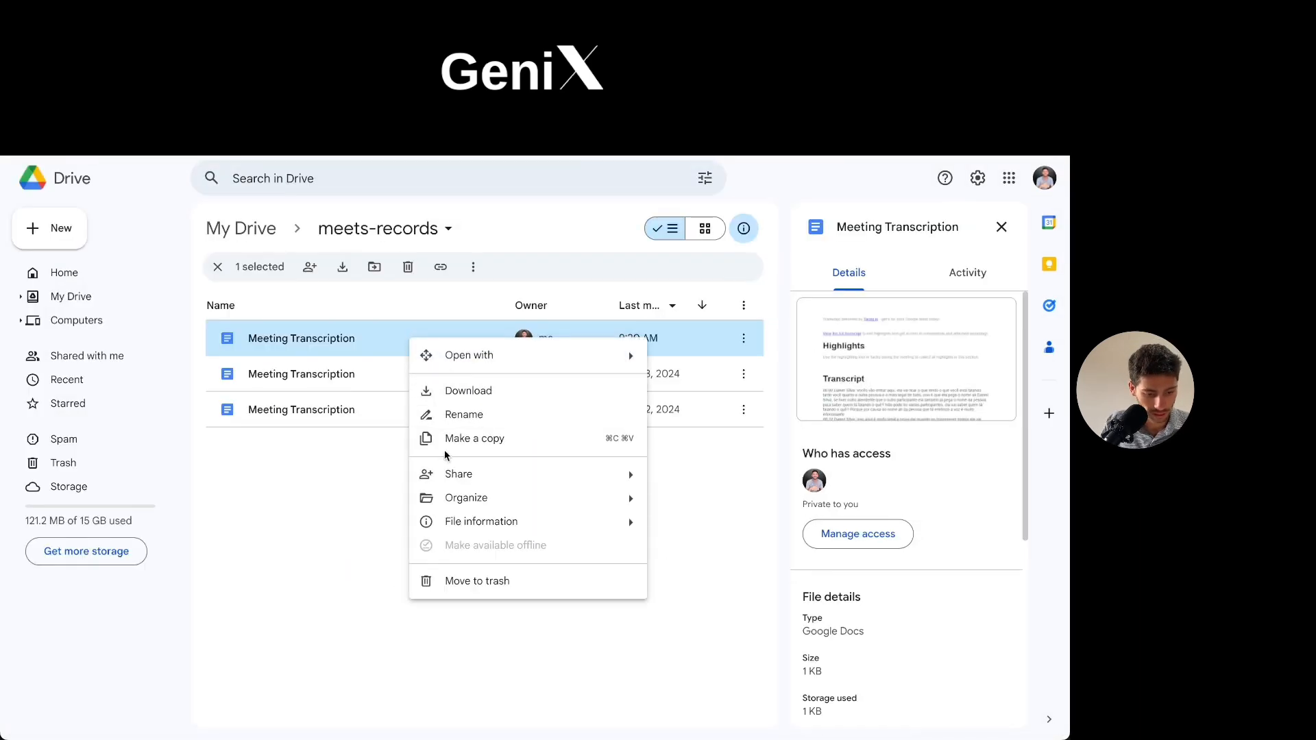
mouse_move(431, 500)
left_click(666, 505)
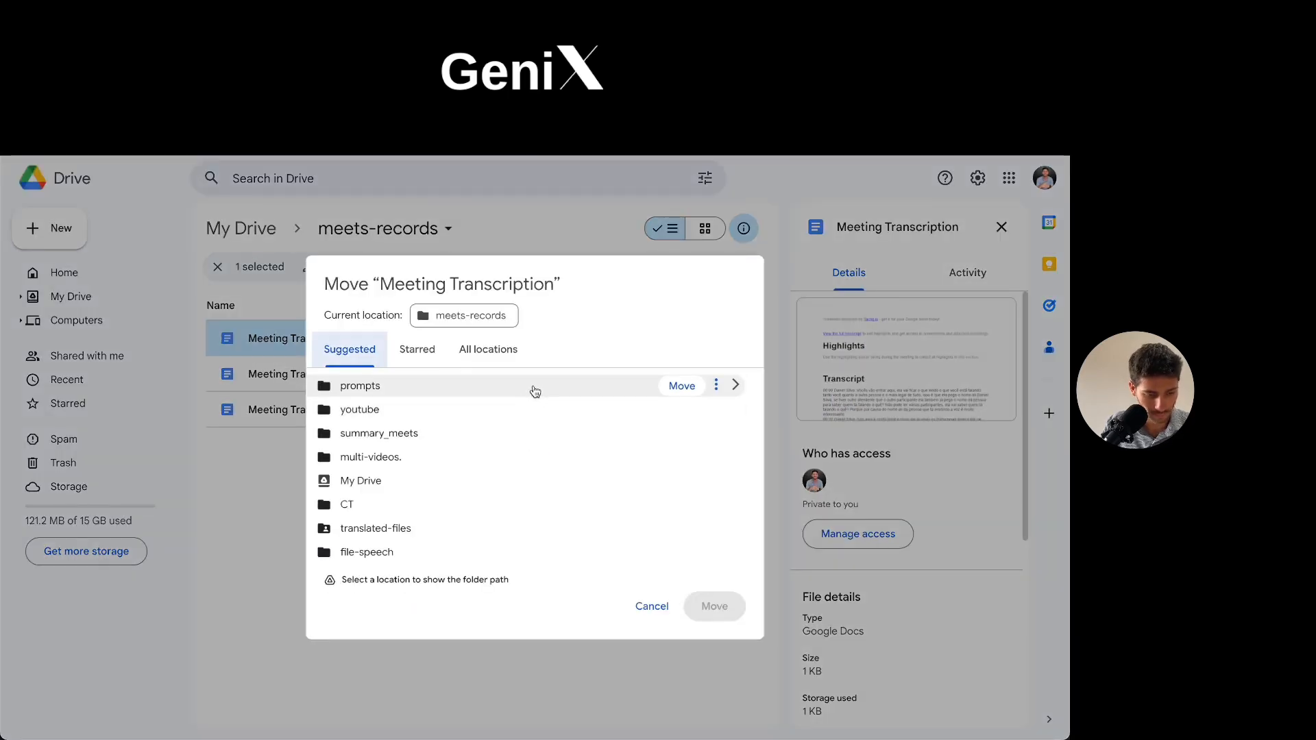
left_click(501, 441)
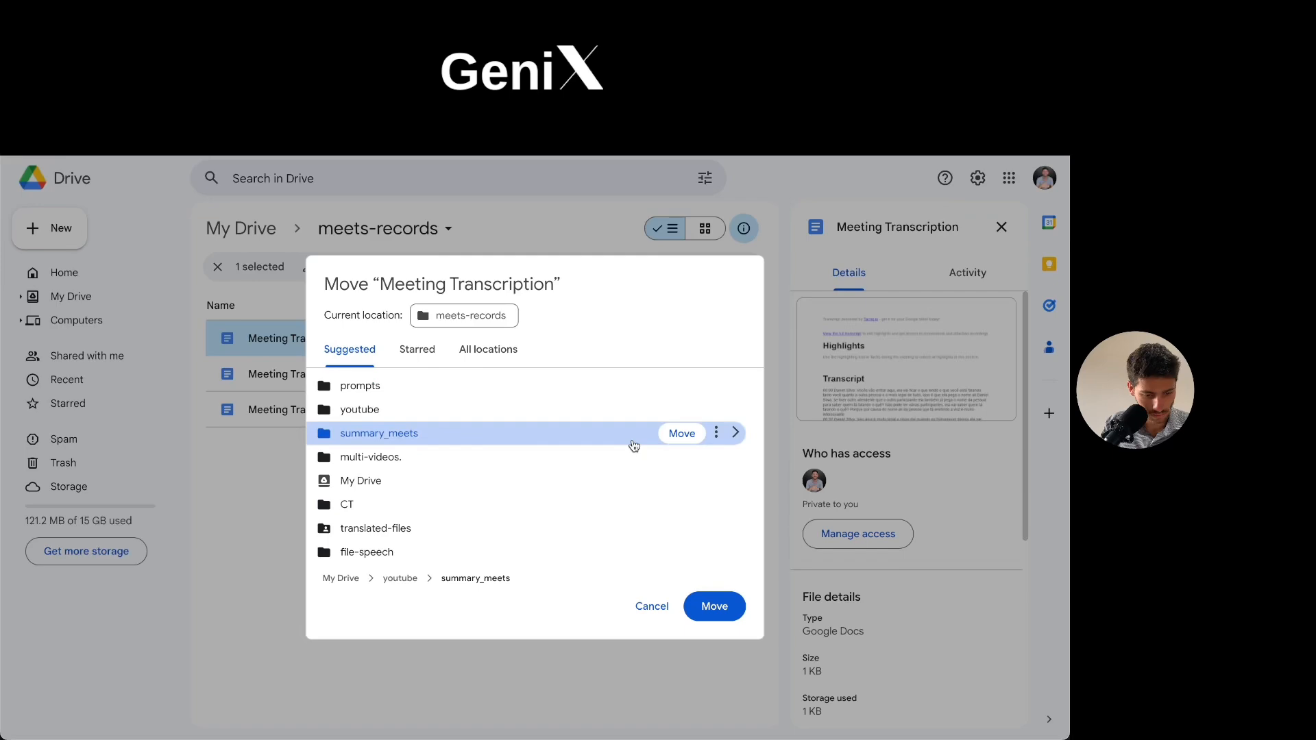
left_click(682, 434)
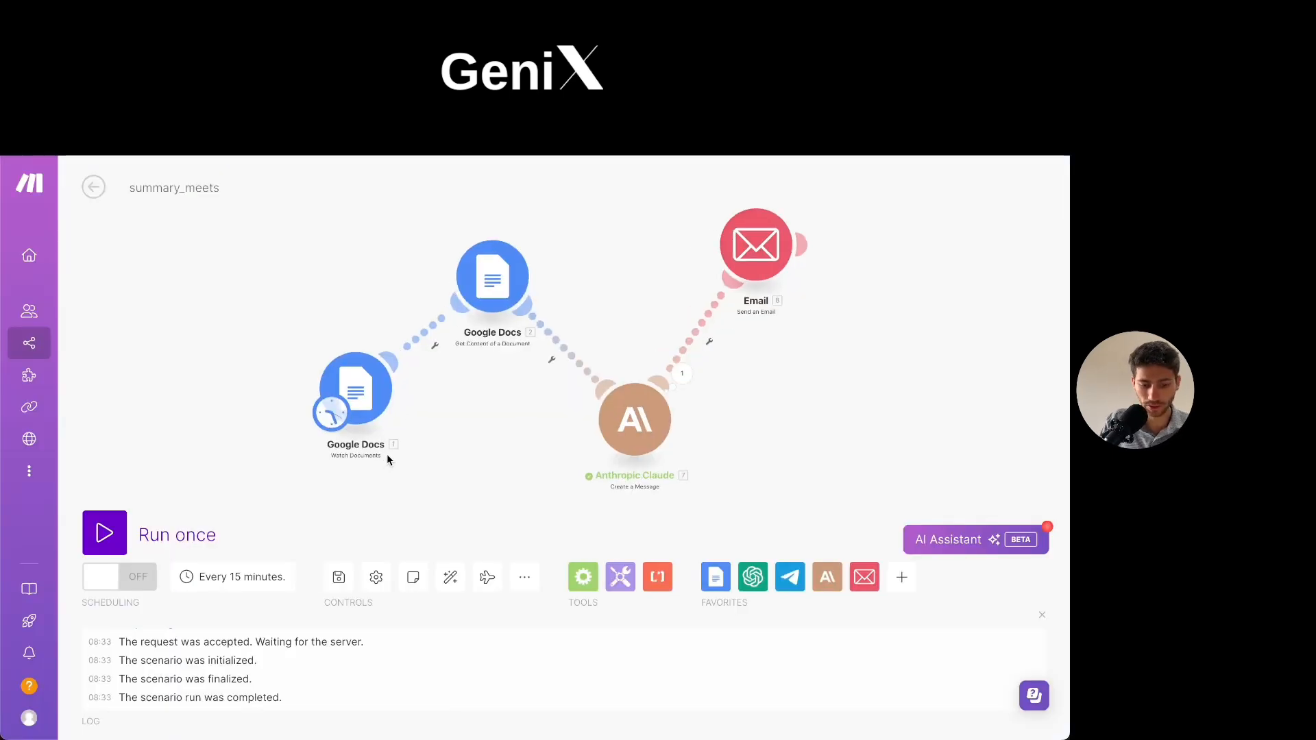
- Review the run frequency options in the Make scenario's schedule settings, and close them without changes
left_click_drag(508, 458, 466, 471)
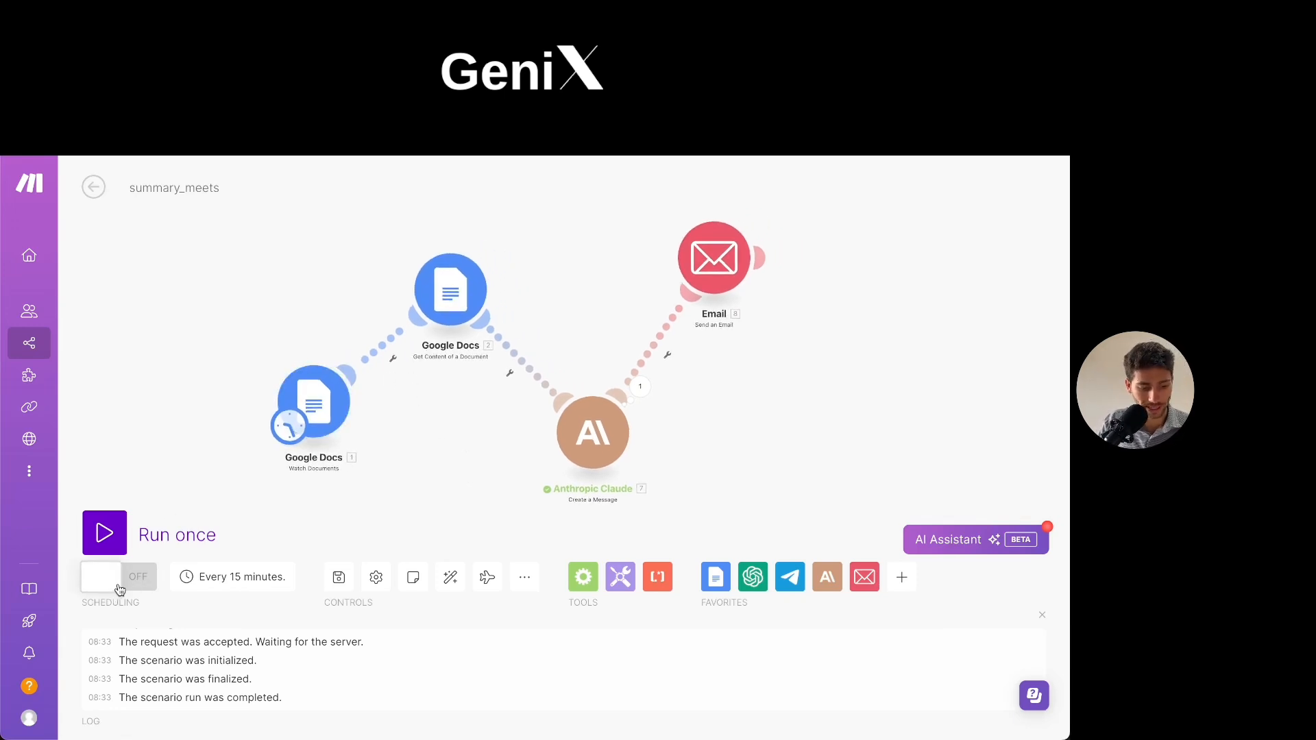
left_click(232, 583)
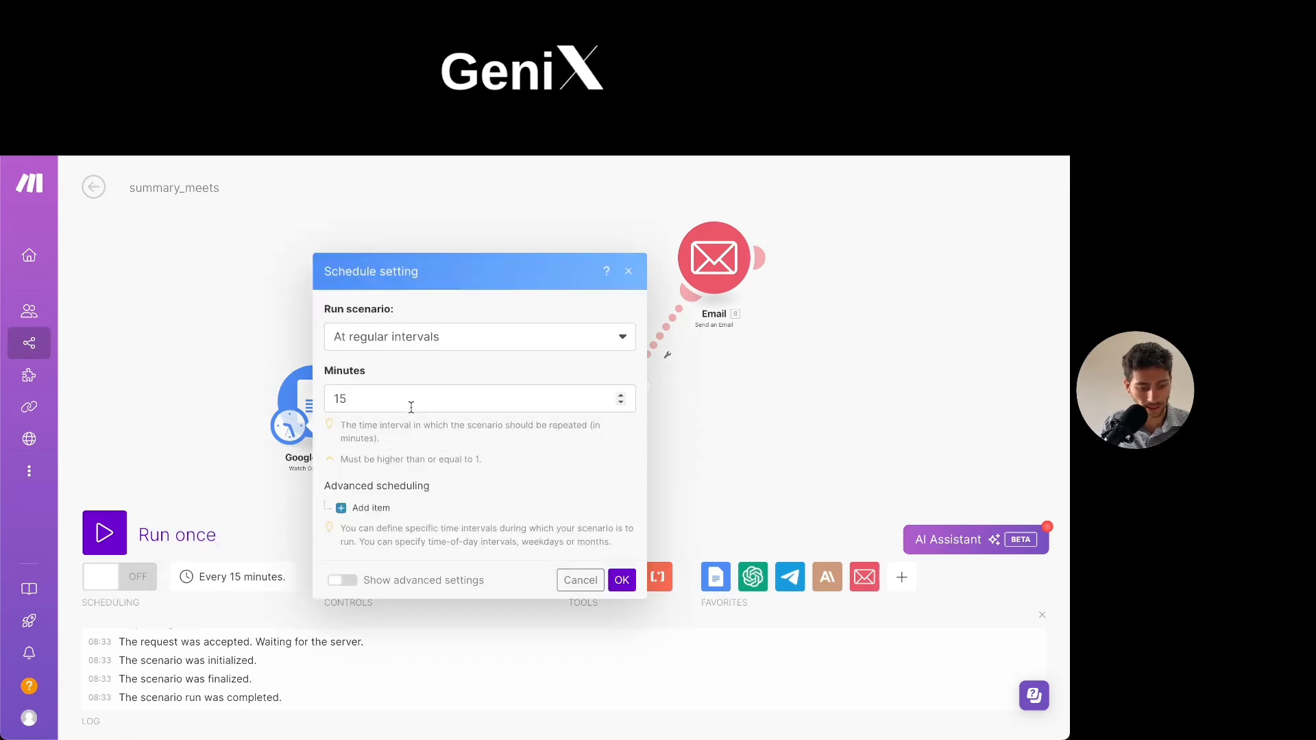
left_click(421, 344)
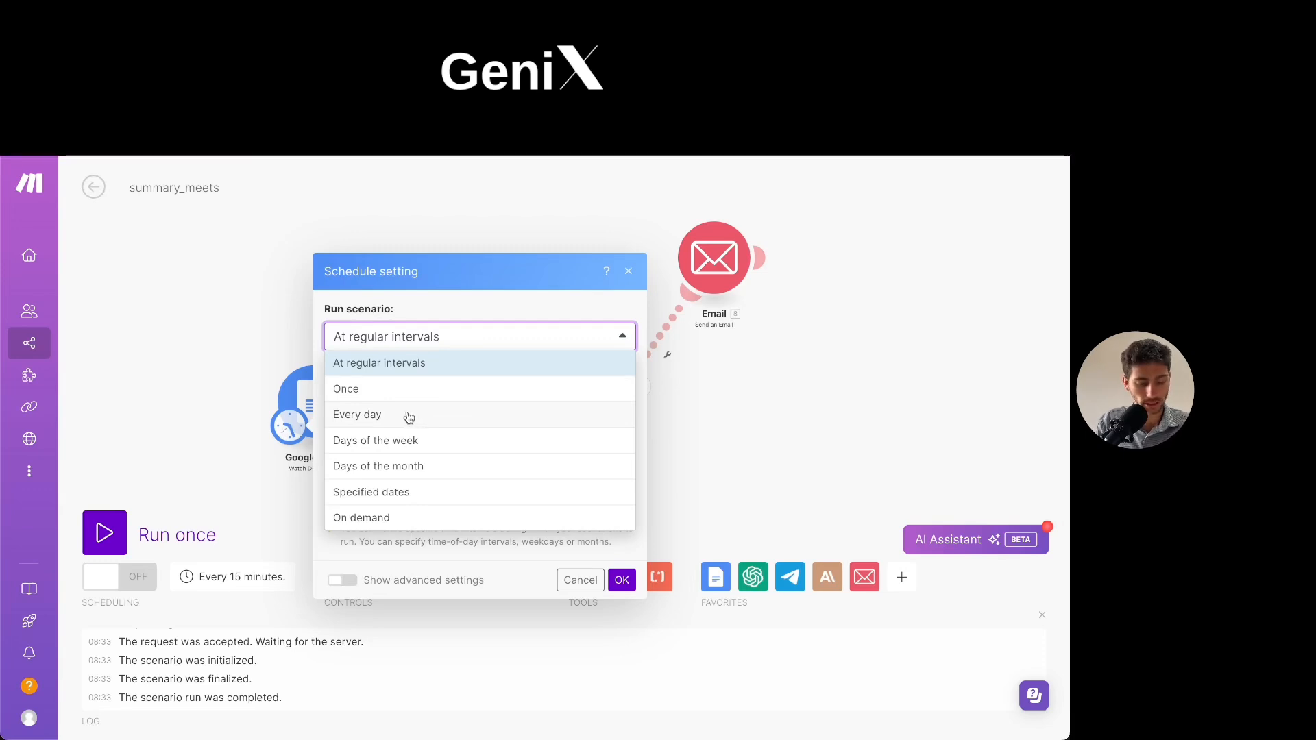
left_click(406, 302)
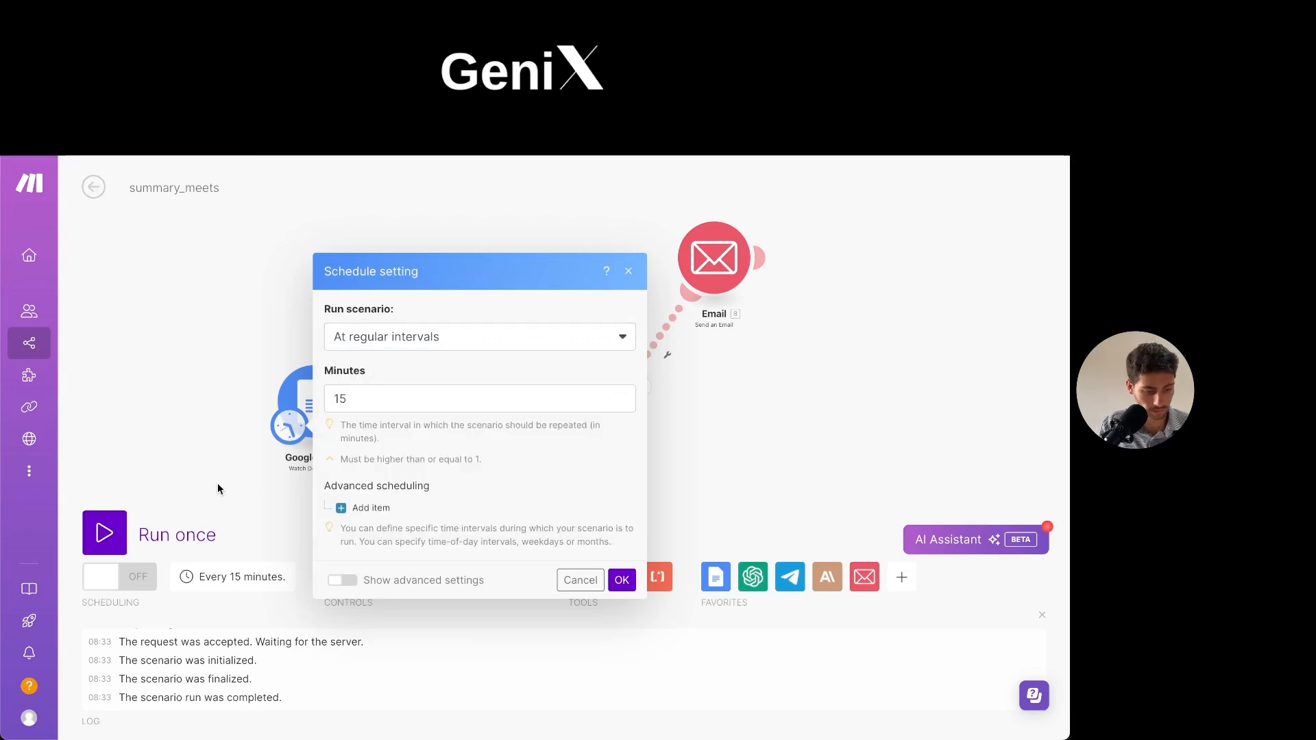
left_click(218, 484)
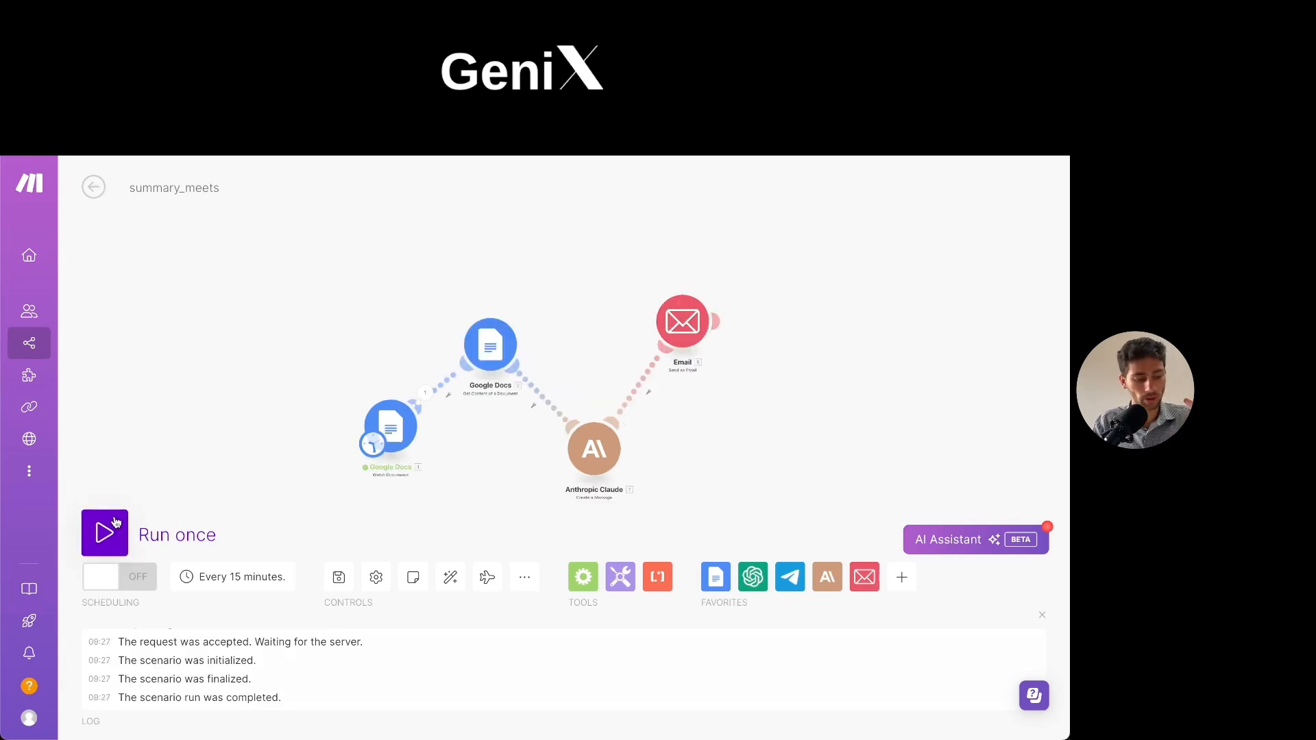
- Run the summary_meets scenario once
left_click(113, 530)
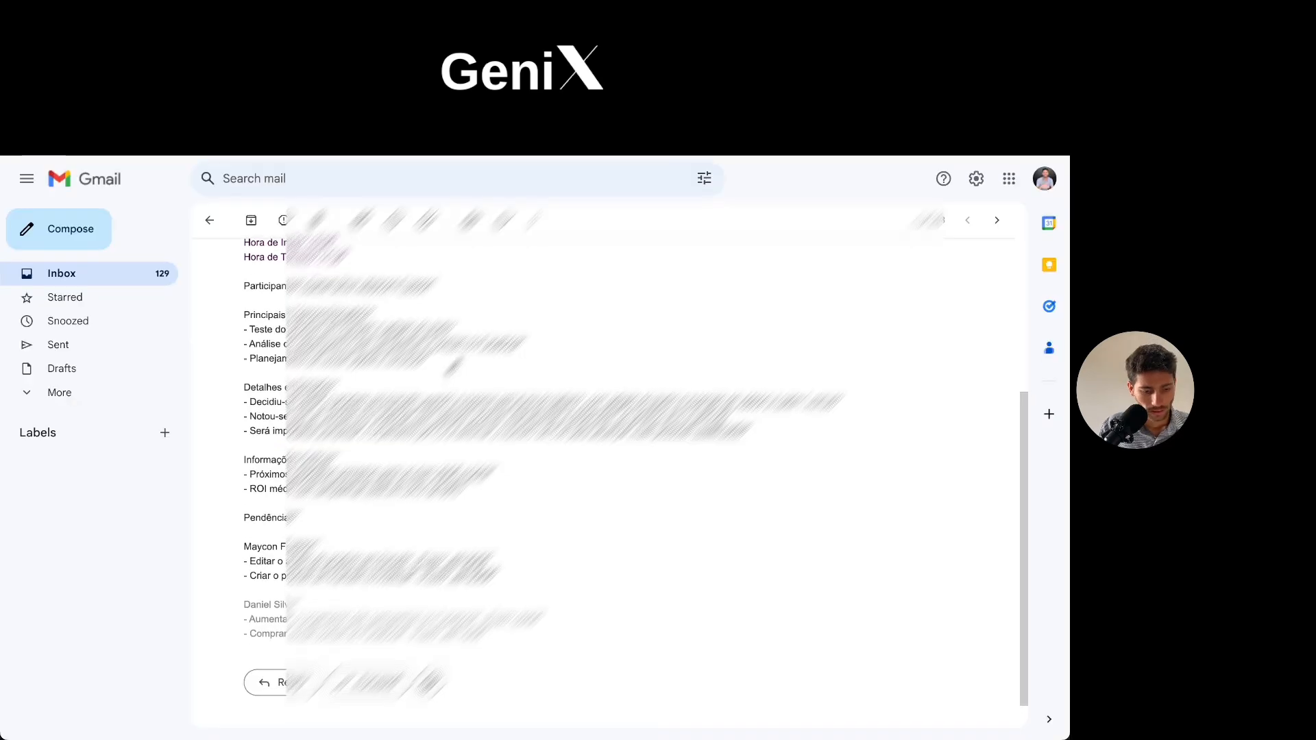
- Switch to Gmail and read through the meeting summary email, from its sender details to the pending tasks
scroll(610, 439, "up", 3)
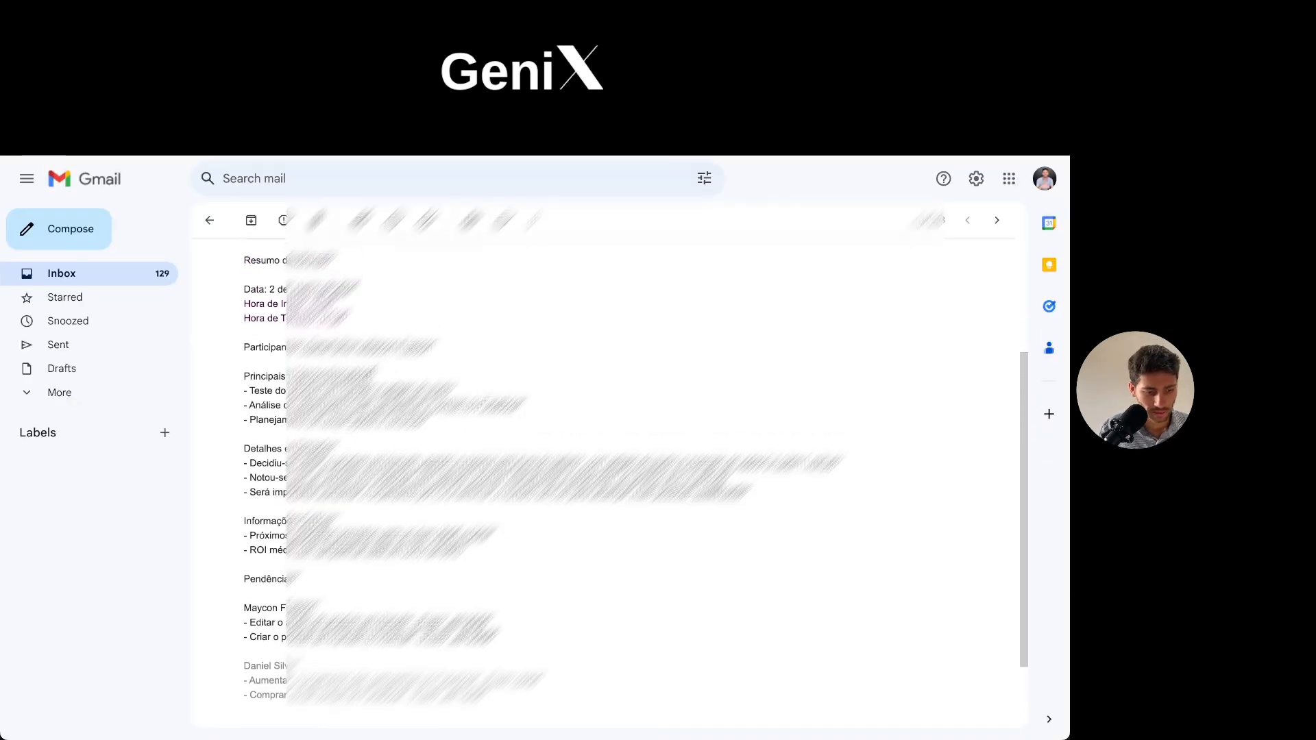
scroll(610, 438, "up", 2)
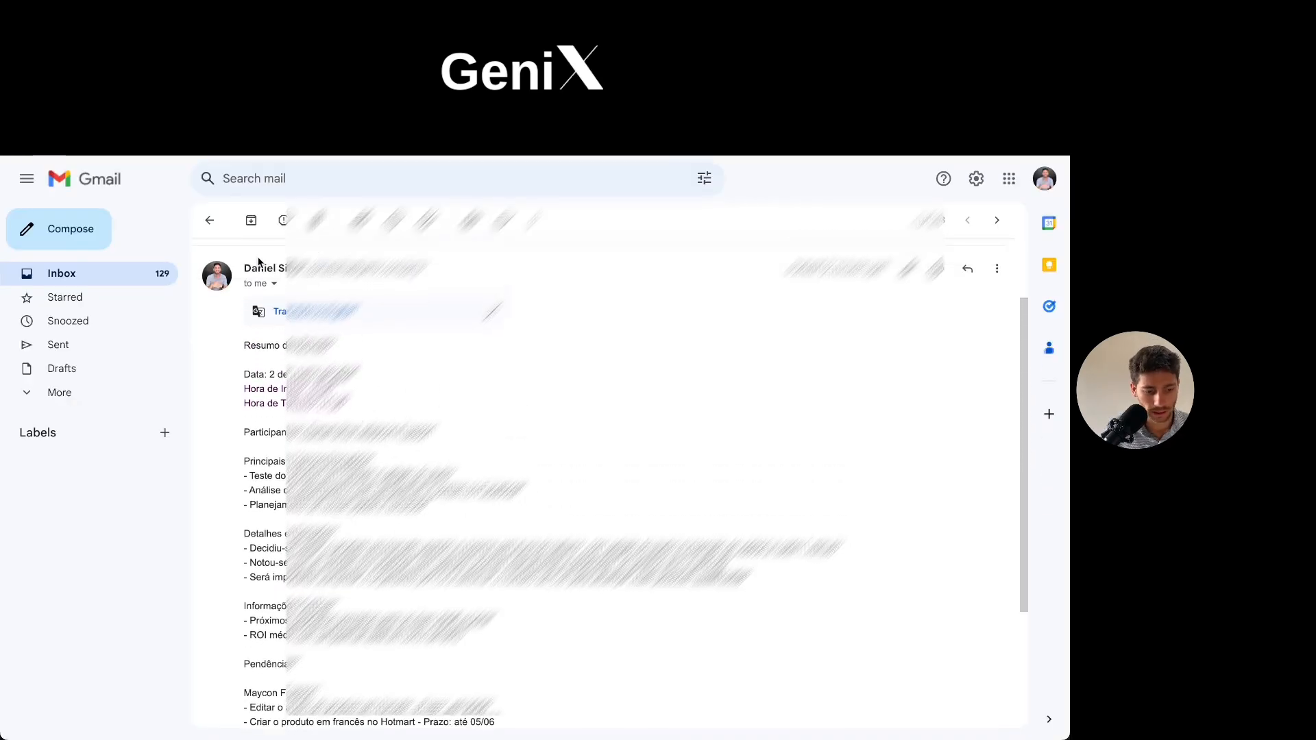
scroll(610, 439, "down", 3)
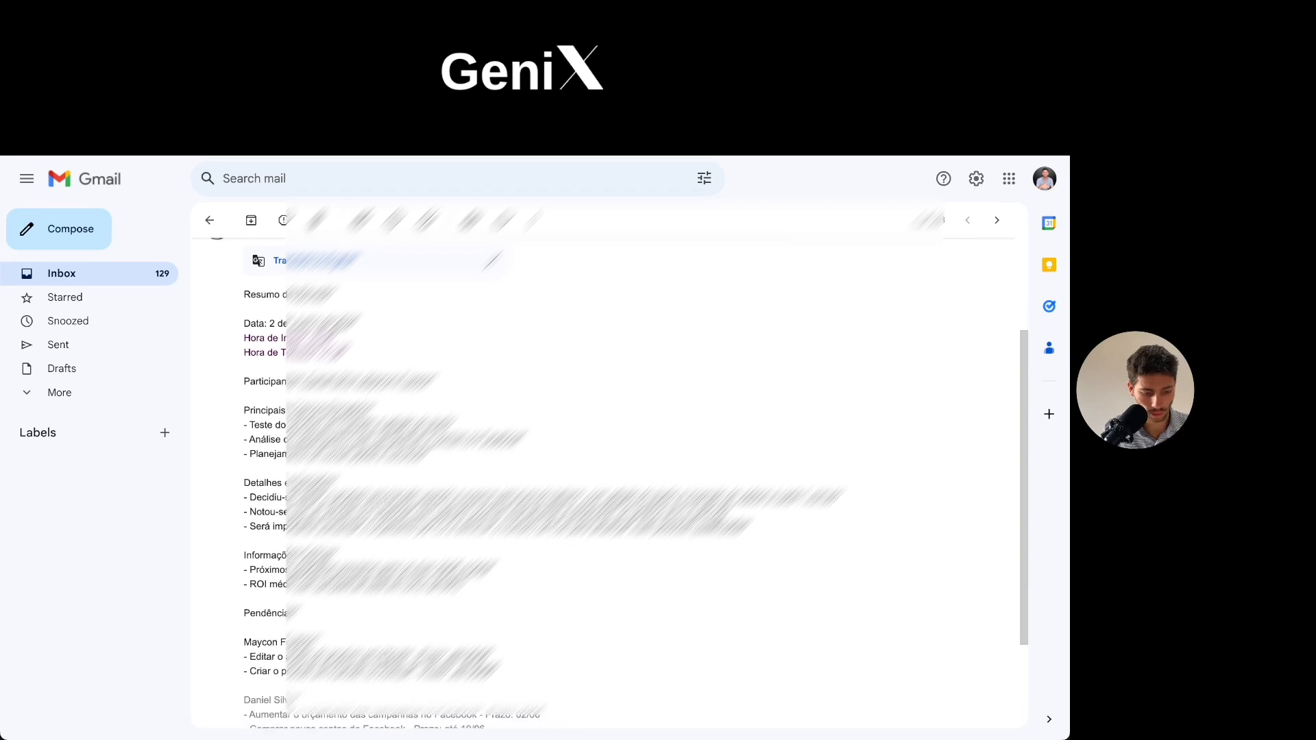
scroll(483, 637, "down", 1)
- Select the email's entire summary text, from the Resumo heading through the last pending task
left_click_drag(493, 607, 537, 593)
left_click(250, 328)
scroll(545, 576, "down", 1)
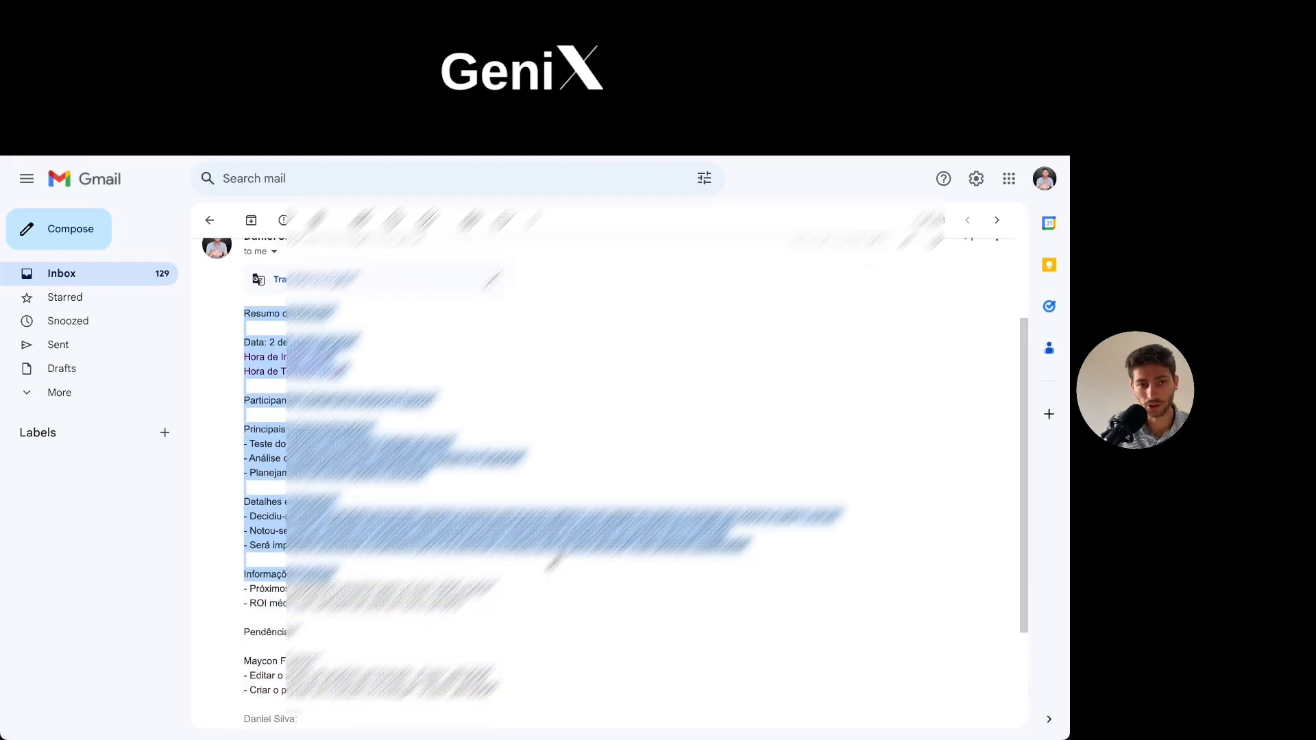
scroll(507, 677, "down", 1)
scroll(507, 676, "down", 1)
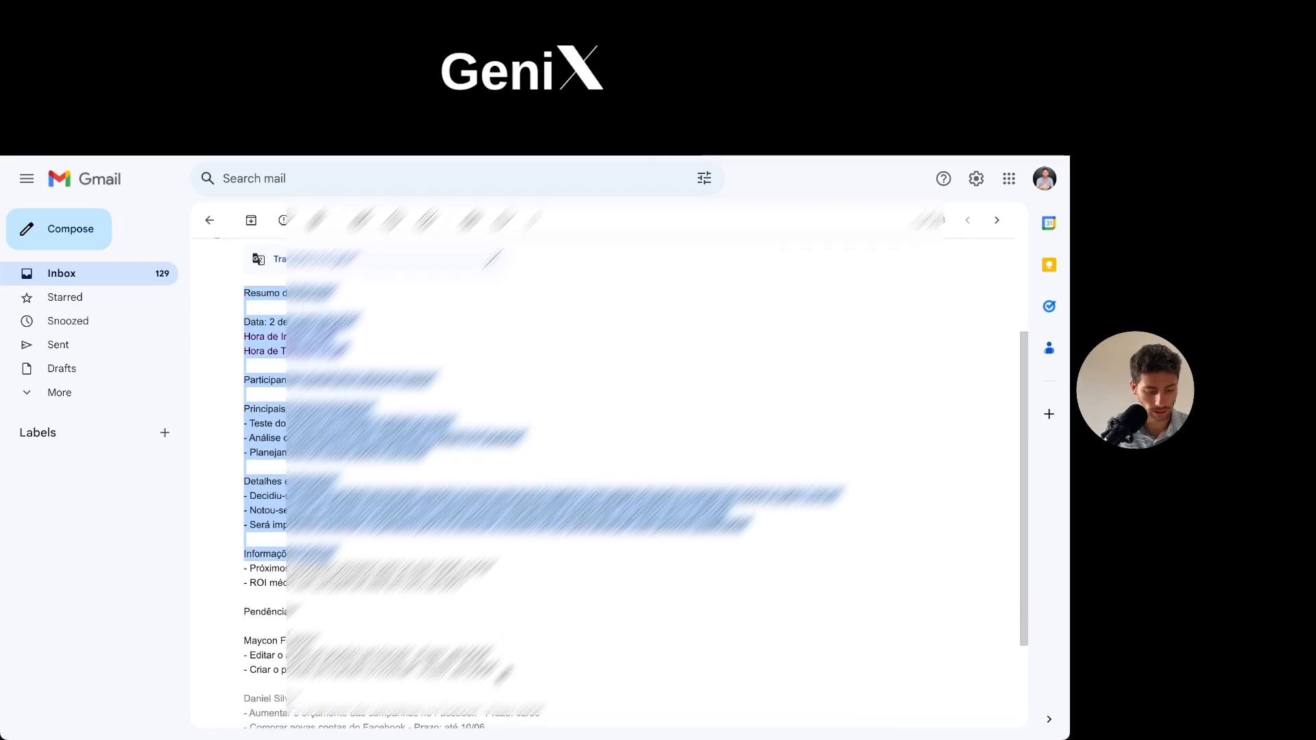
scroll(534, 642, "down", 1)
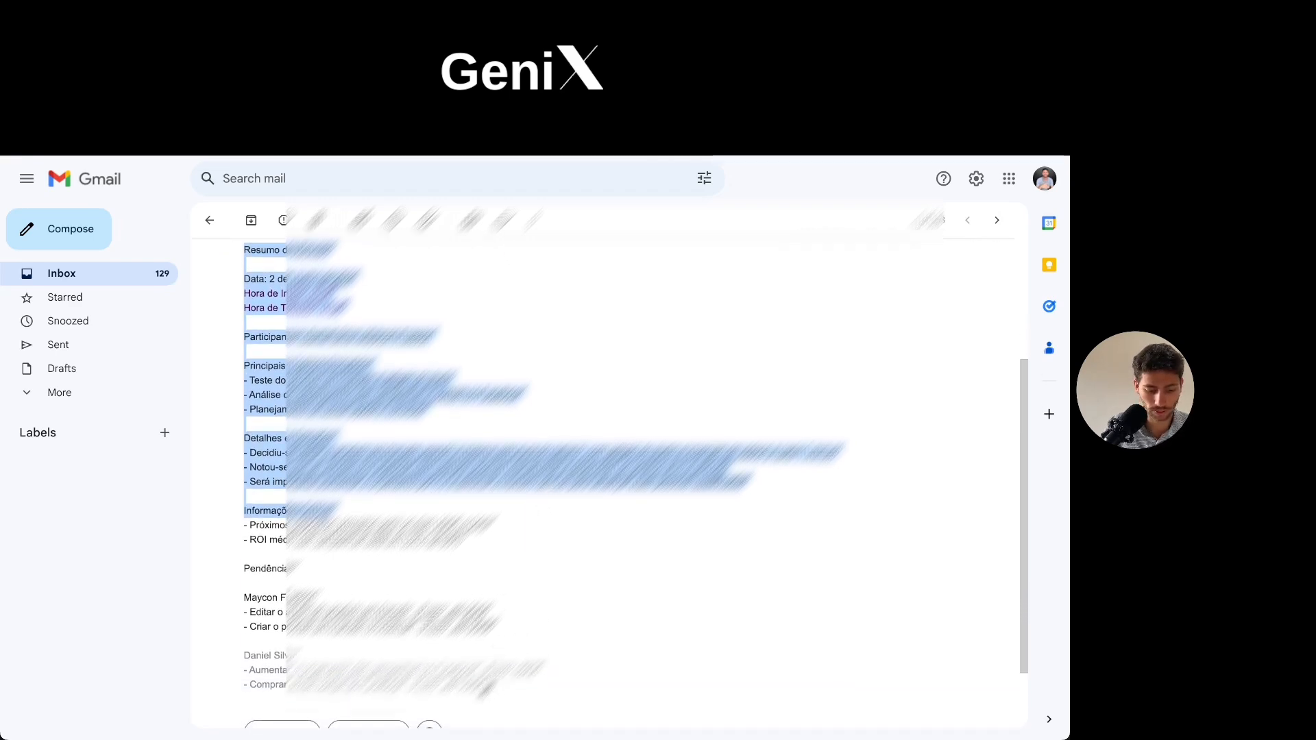
left_click(487, 687, "shift")
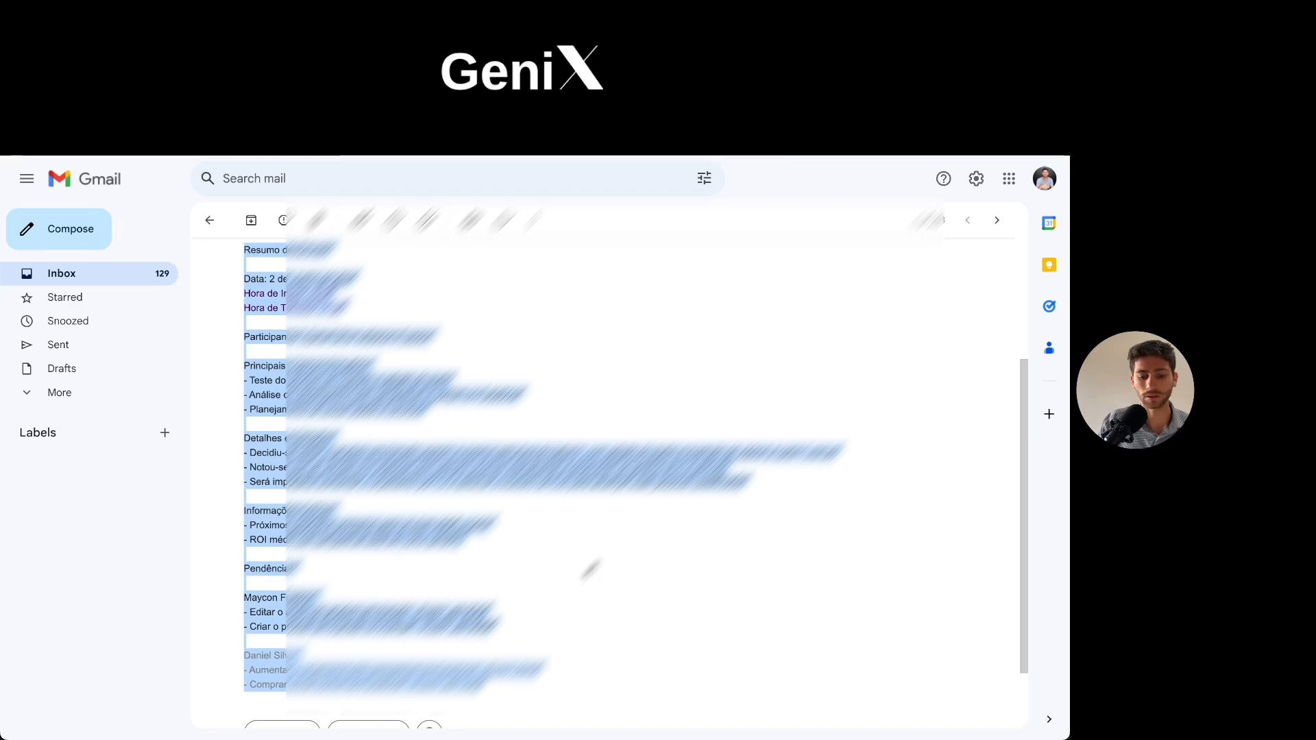